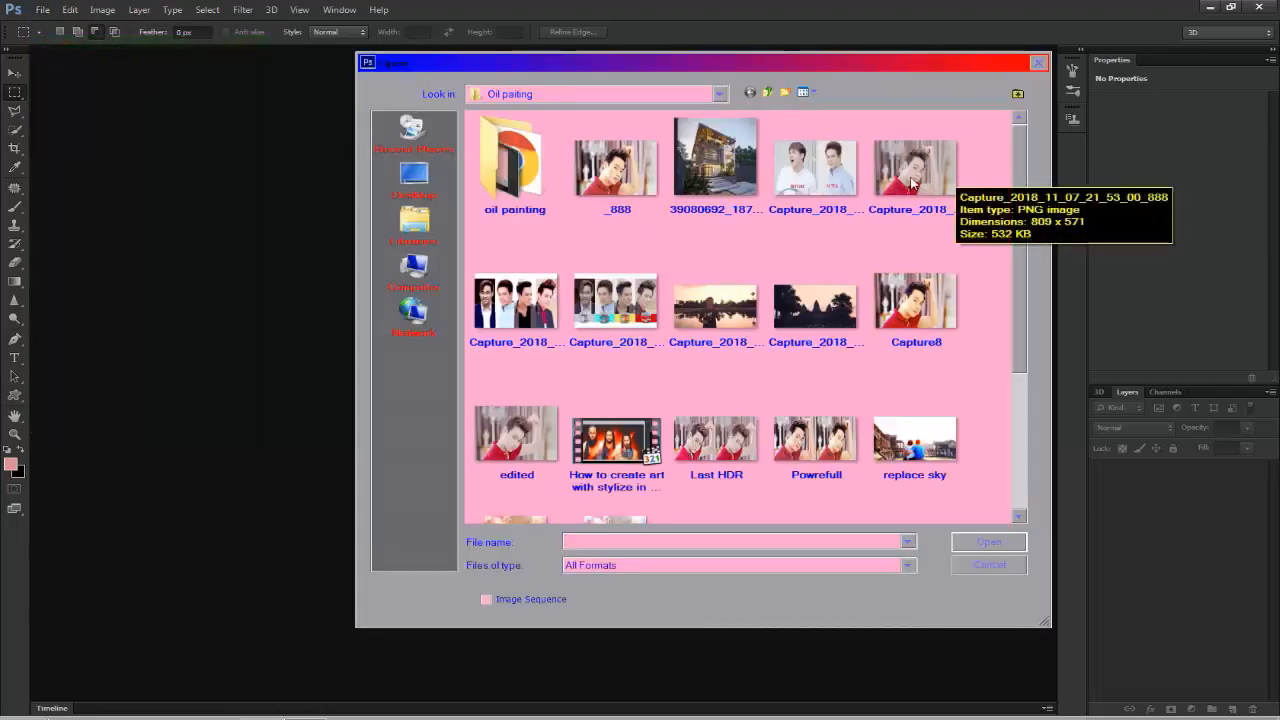
- Open the portrait image Capture_2018_11_07_21_53_00_888 from the Oil paiting folder
left_click(928, 226)
left_click(995, 543)
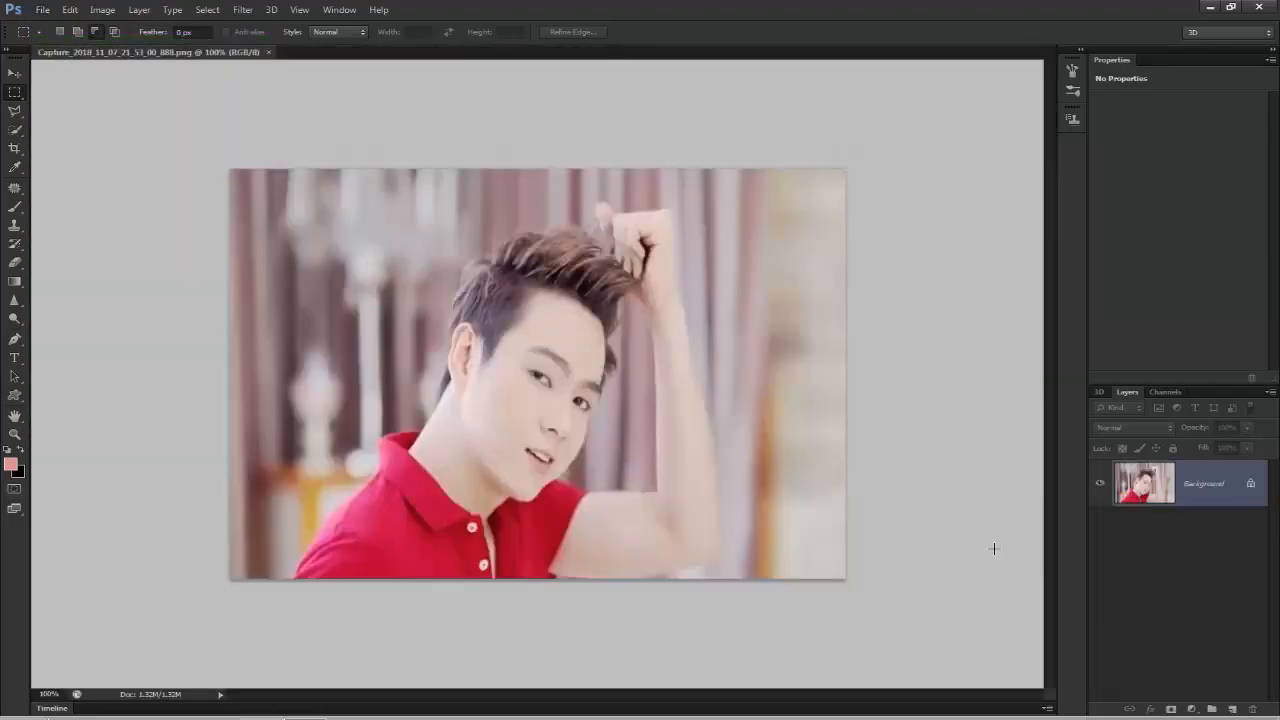
scroll(823, 476, "up", 3)
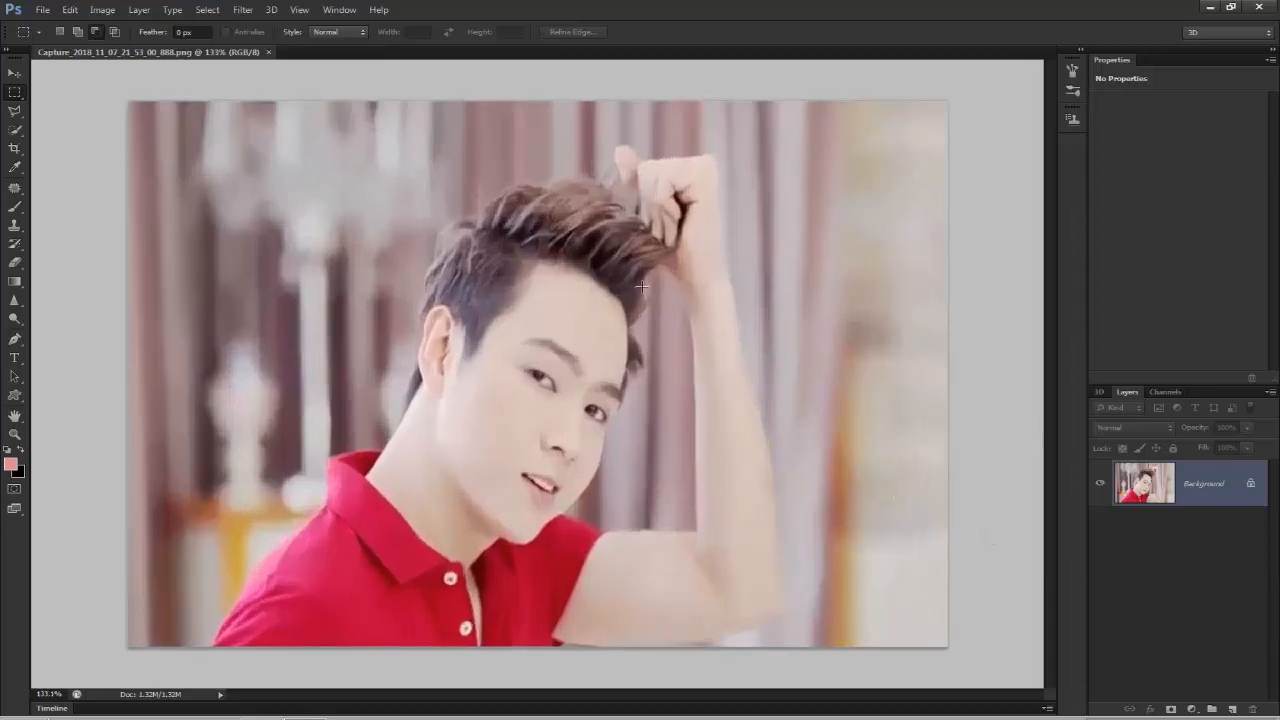
- Start the Reduce Noise filter with Strength 2, Preserve Details 52% and Reduce Color Noise 33%
left_click(243, 10)
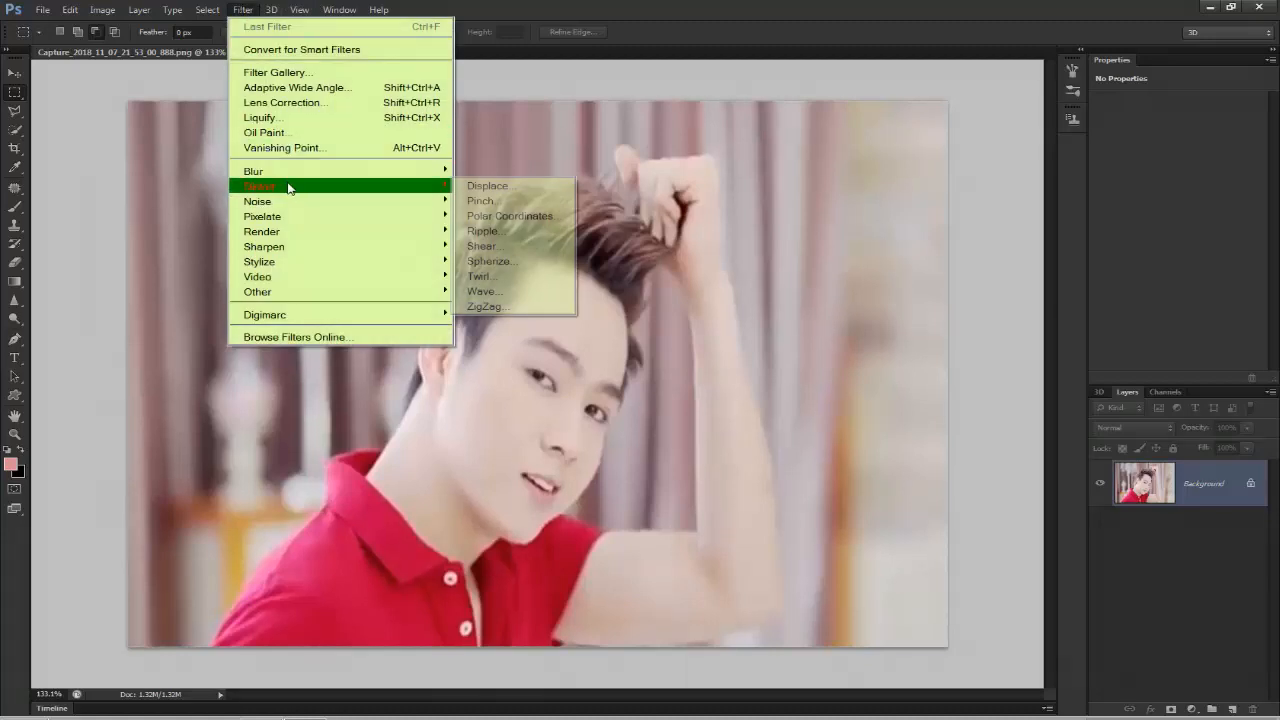
mouse_move(290, 200)
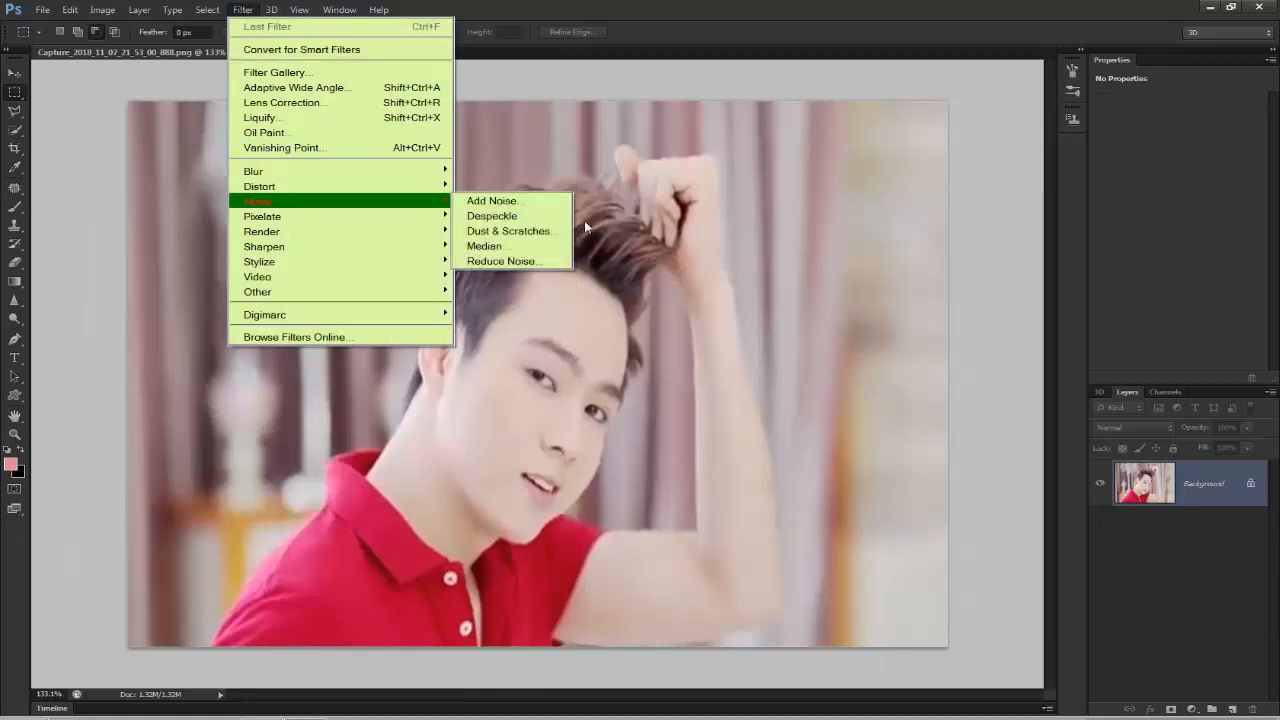
left_click(517, 258)
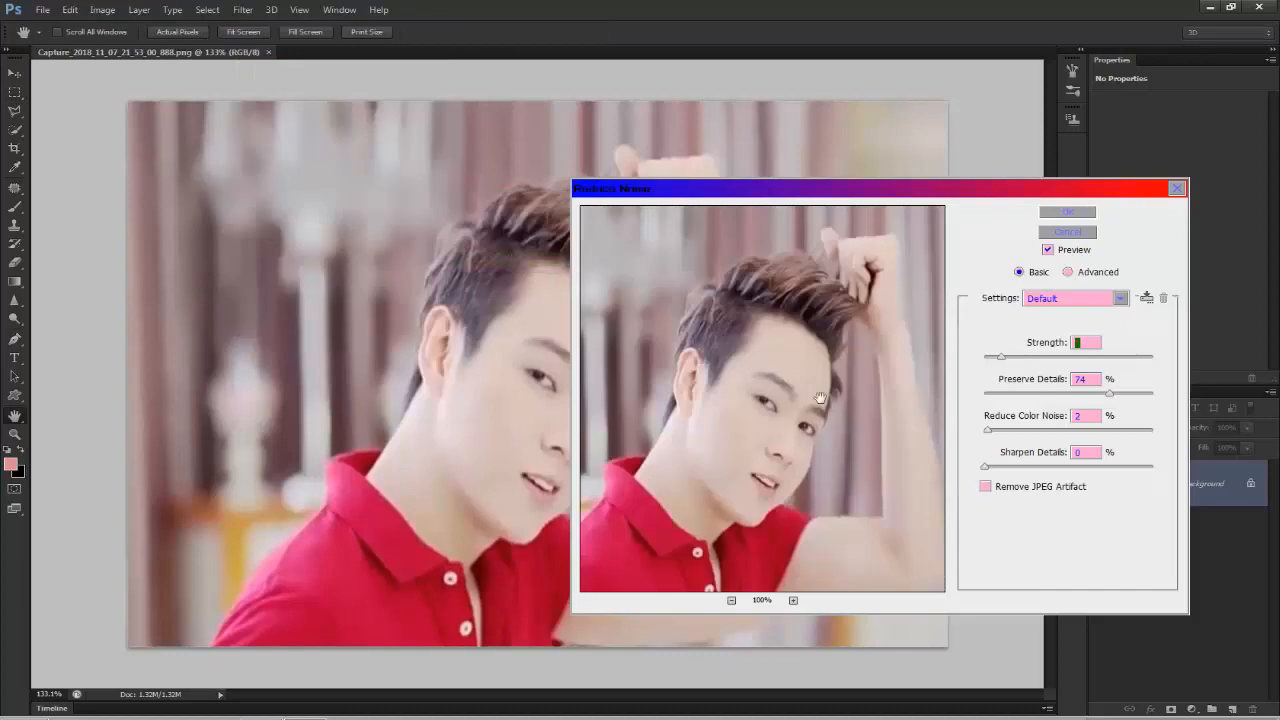
left_click_drag(1081, 396, 992, 398)
left_click(1146, 394)
left_click(1065, 356)
left_click_drag(1065, 358, 1038, 360)
left_click(1012, 358)
left_click_drag(1120, 394, 1072, 394)
left_click(1082, 432)
left_click(1144, 431)
left_click_drag(1145, 436, 1040, 434)
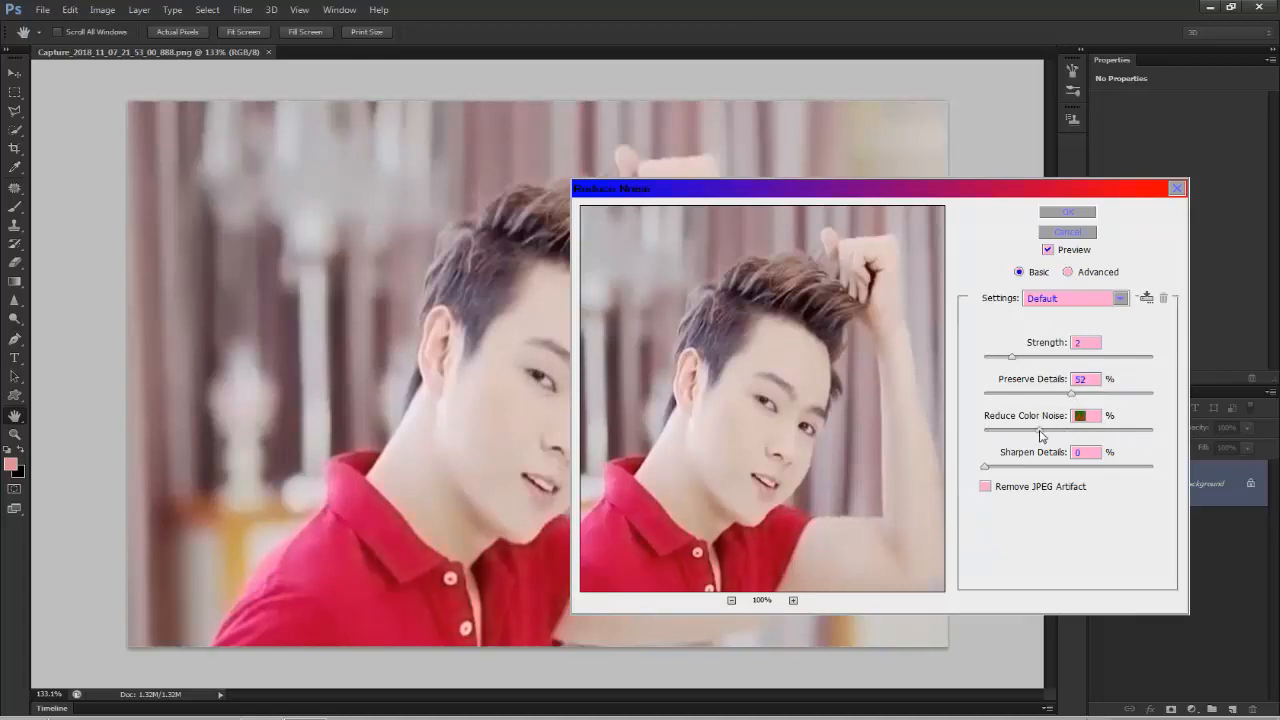
- Set Sharpen Details to 46% and Reduce Color Noise to 55%, and slightly raise Preserve Details
left_click(1049, 468)
left_click(1143, 467)
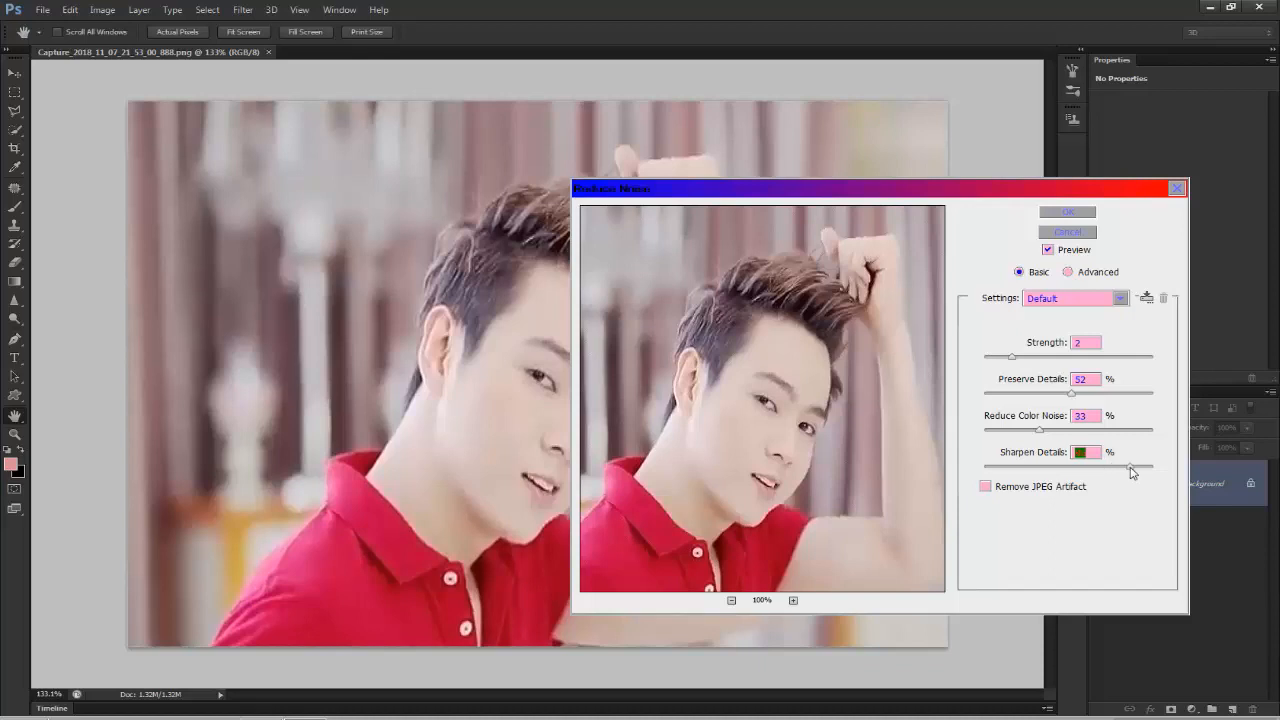
left_click_drag(1132, 472, 1061, 471)
mouse_move(1079, 396)
left_mouse_down()
mouse_move(1015, 398)
mouse_move(1152, 399)
mouse_move(1077, 401)
left_mouse_up()
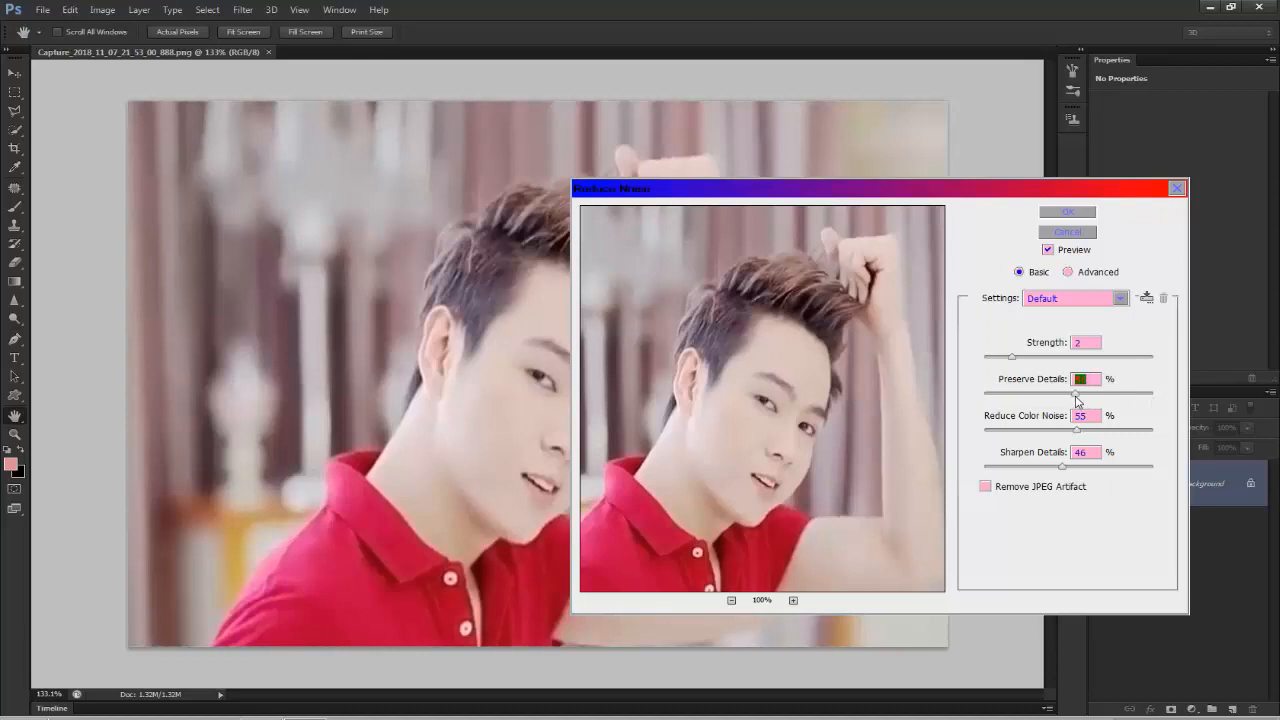
- Check the face in a 200% preview, readjust Preserve Details and Strength, and apply the noise reduction
left_click(793, 600)
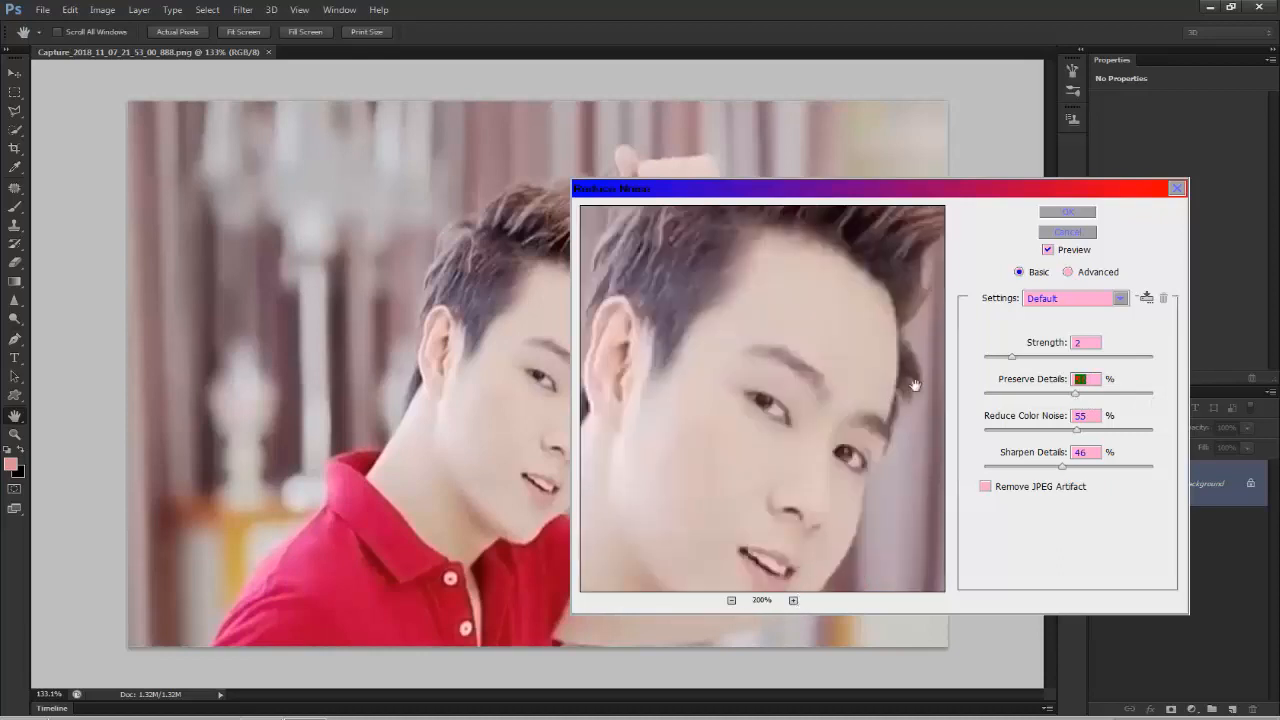
left_click_drag(1017, 400, 992, 396)
left_click_drag(1036, 397, 1111, 399)
left_click(1068, 357)
left_click_drag(1068, 362, 1134, 360)
left_click(1017, 357)
left_click_drag(1017, 362, 1089, 362)
left_click(1066, 212)
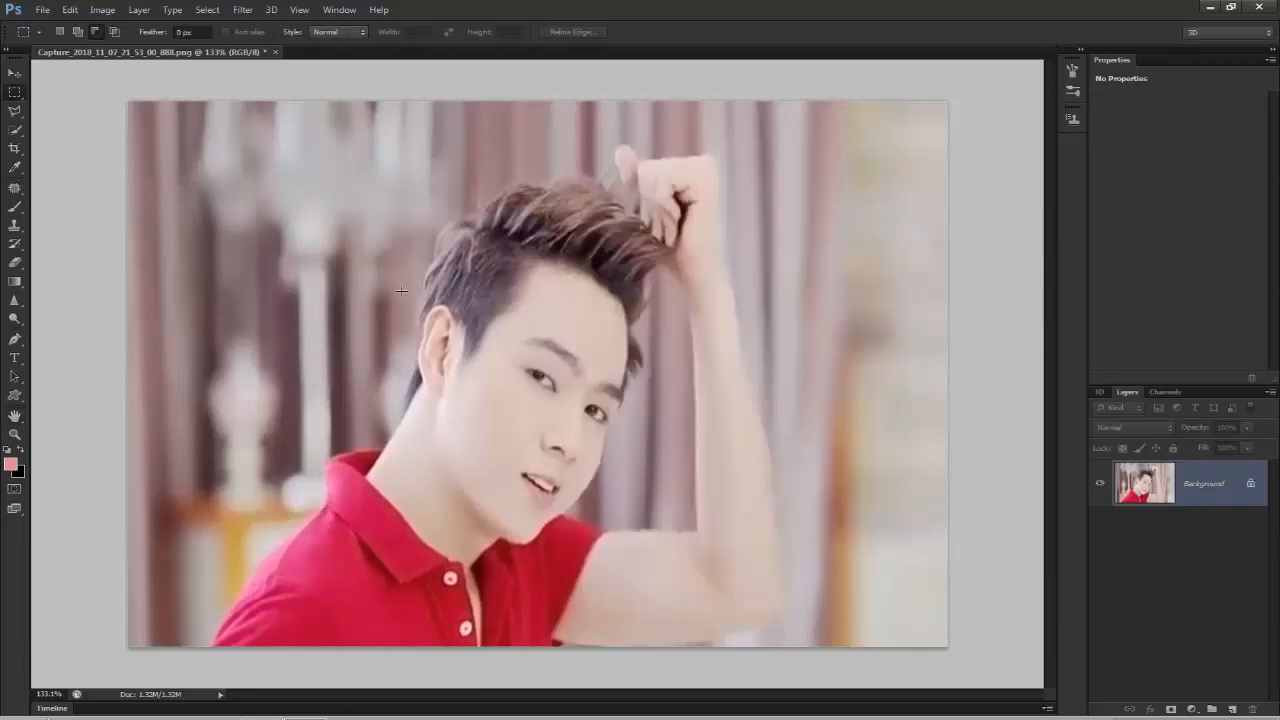
- Sharpen the portrait with the Unsharp Mask filter, adjusting its amount, radius and threshold
left_click(247, 10)
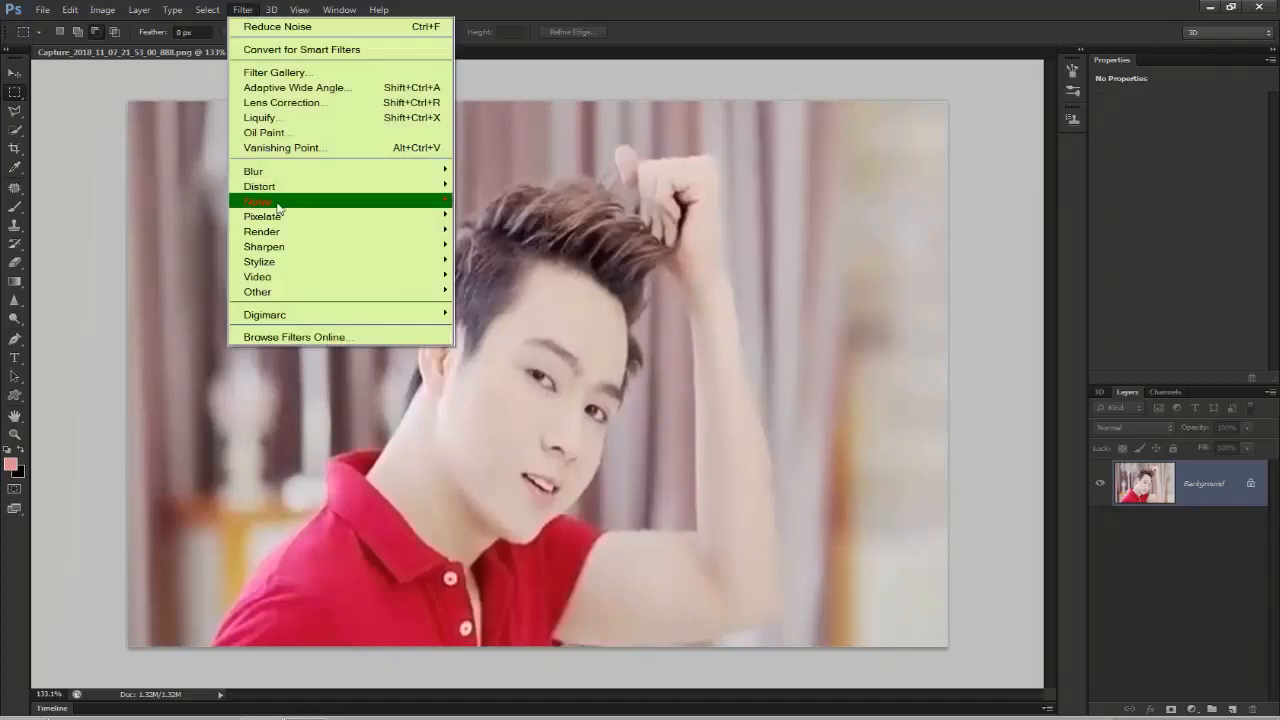
mouse_move(445, 258)
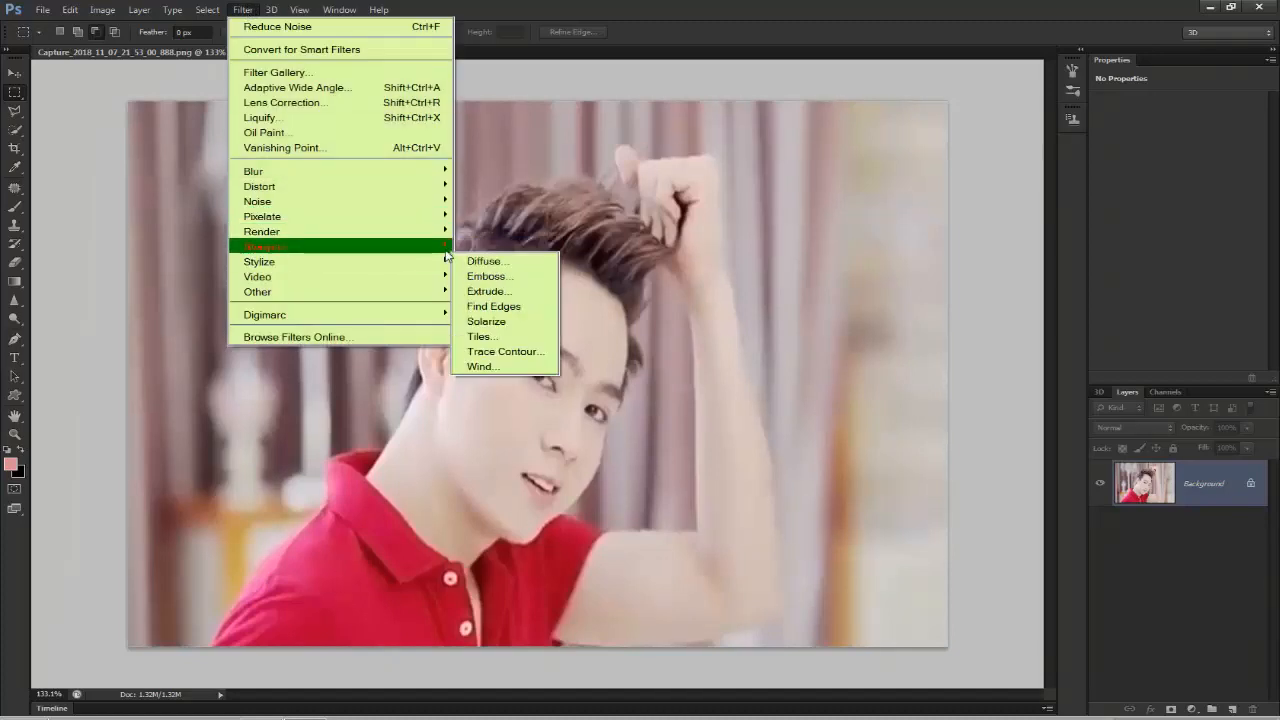
left_click(500, 306)
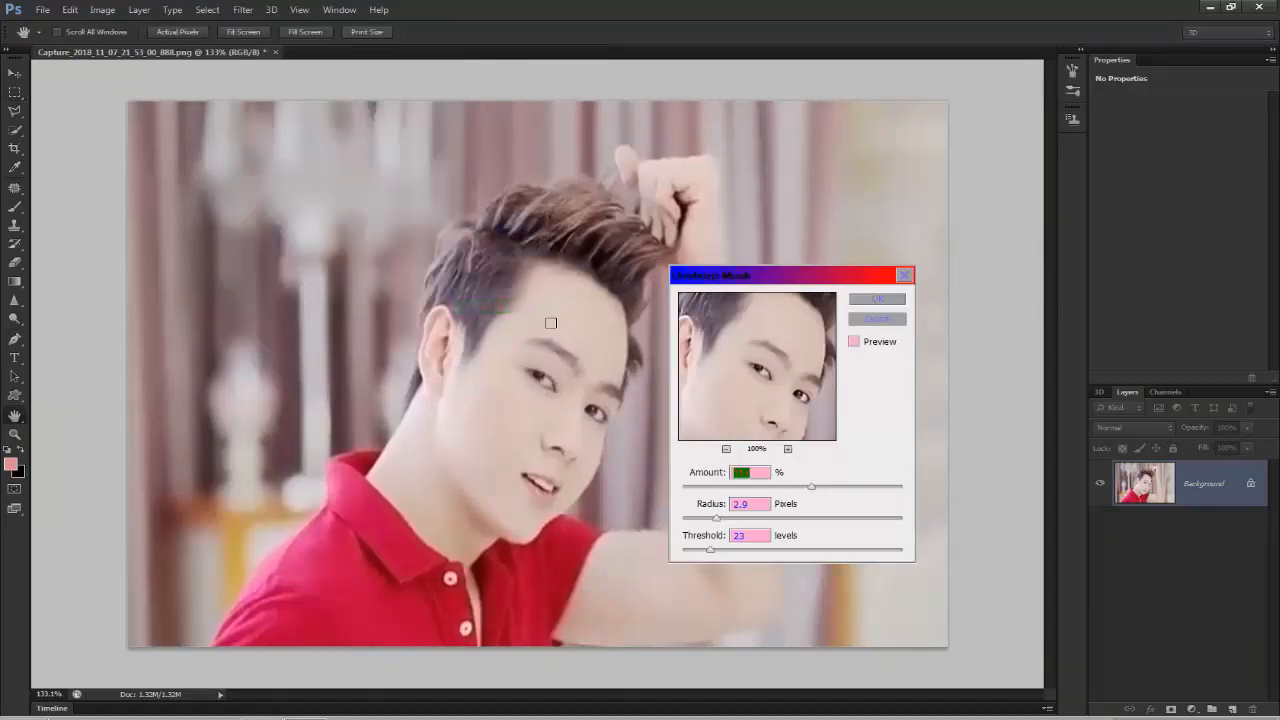
left_click_drag(813, 283, 776, 319)
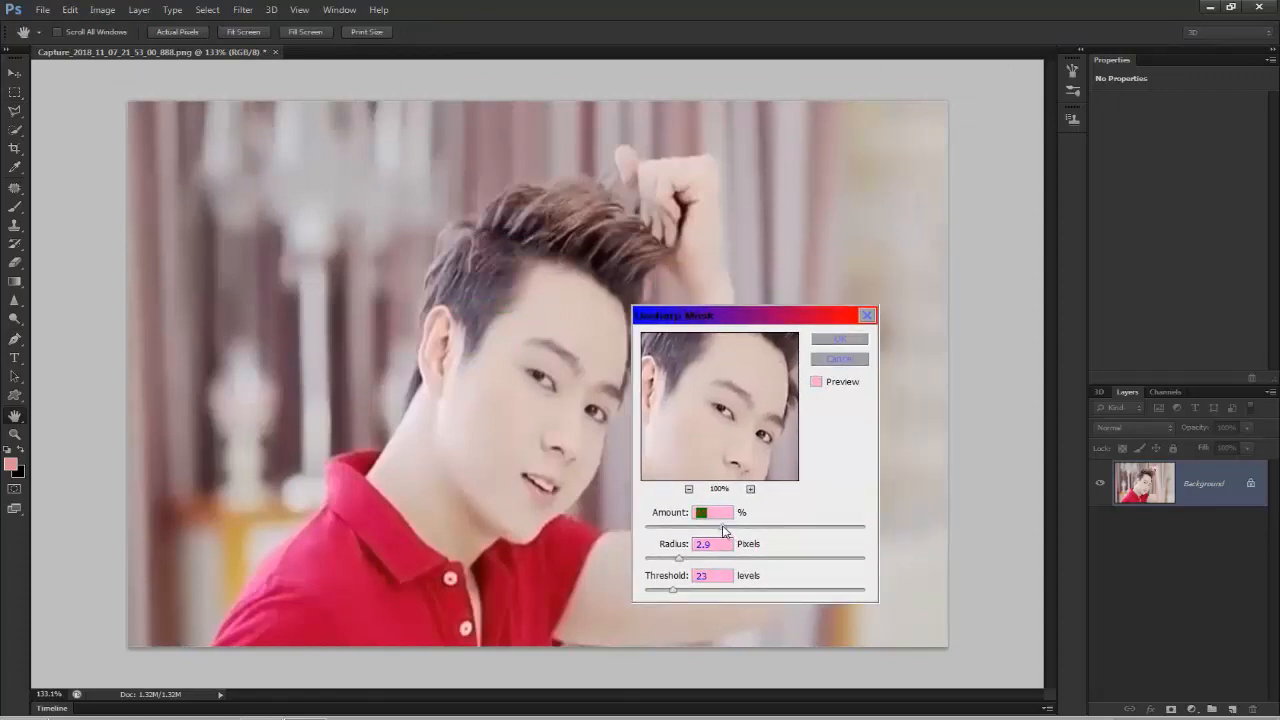
left_click_drag(756, 533, 790, 533)
key("Tab")
left_click(699, 560)
left_click(701, 590)
left_click_drag(701, 593, 674, 594)
left_click(858, 362)
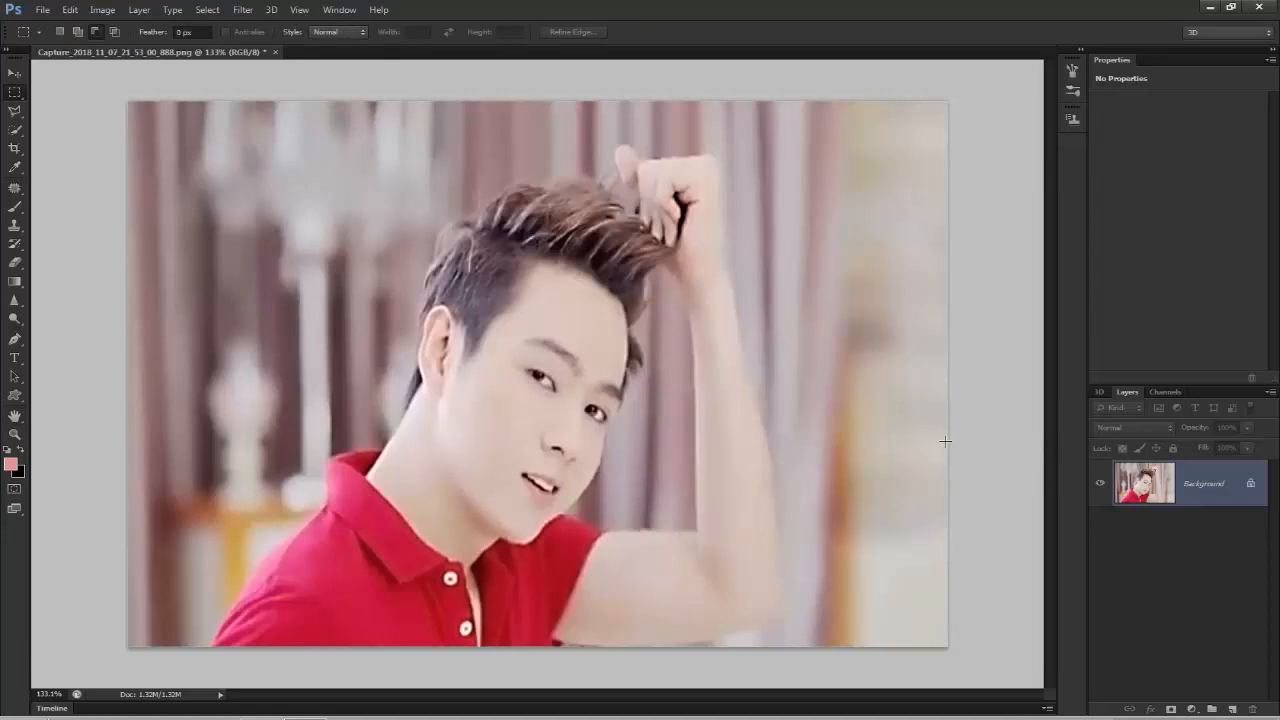
- Convert the locked Background into a regular layer with the default settings and duplicate it
double_click(1251, 485)
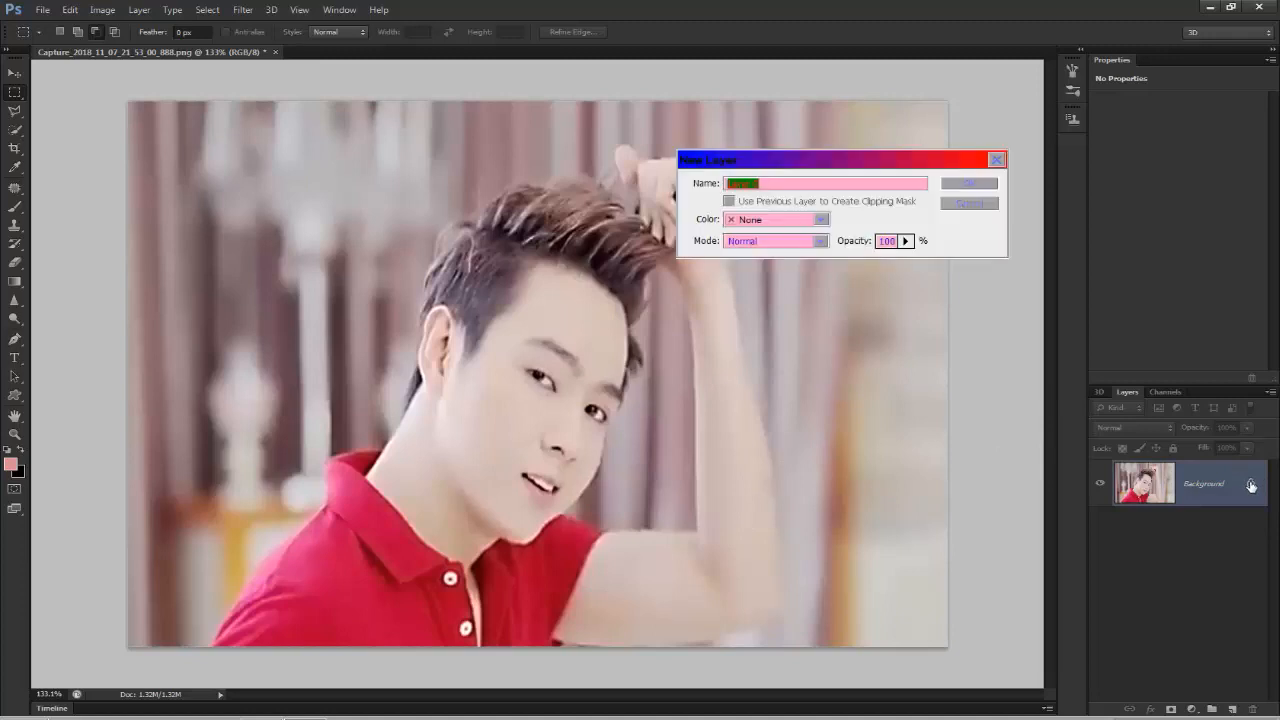
left_click(987, 183)
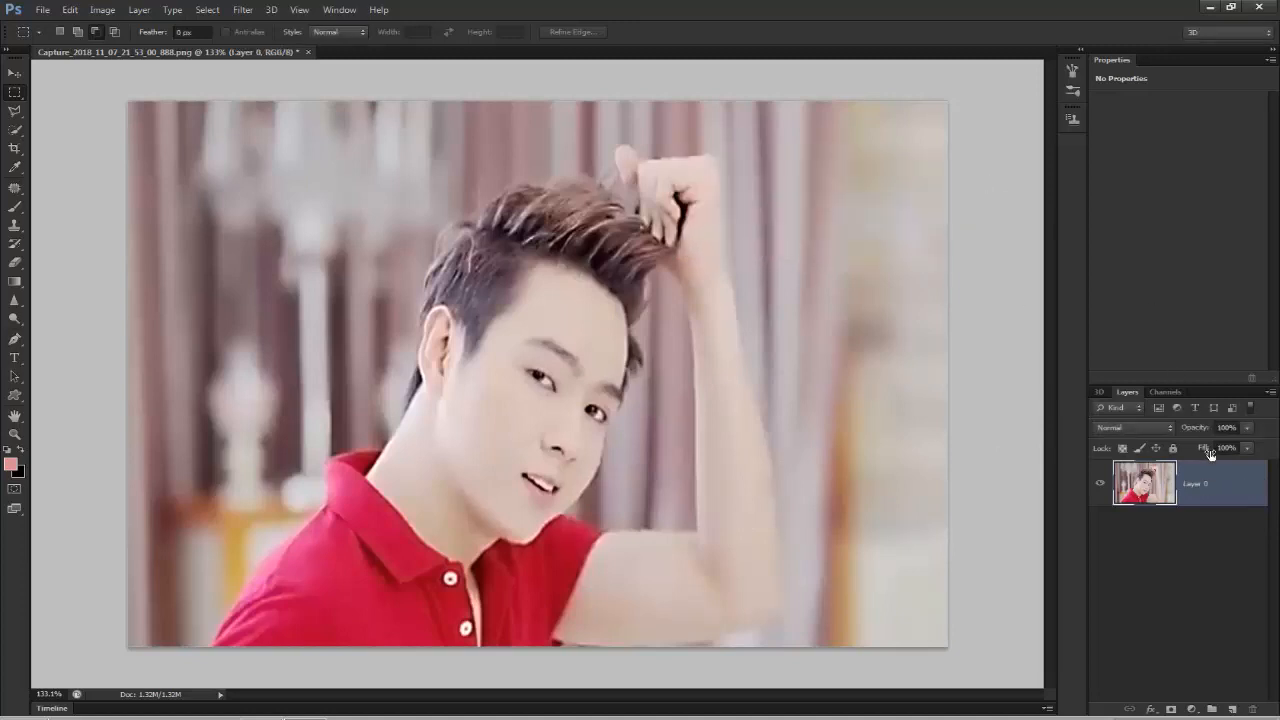
left_click_drag(1234, 497, 1237, 709)
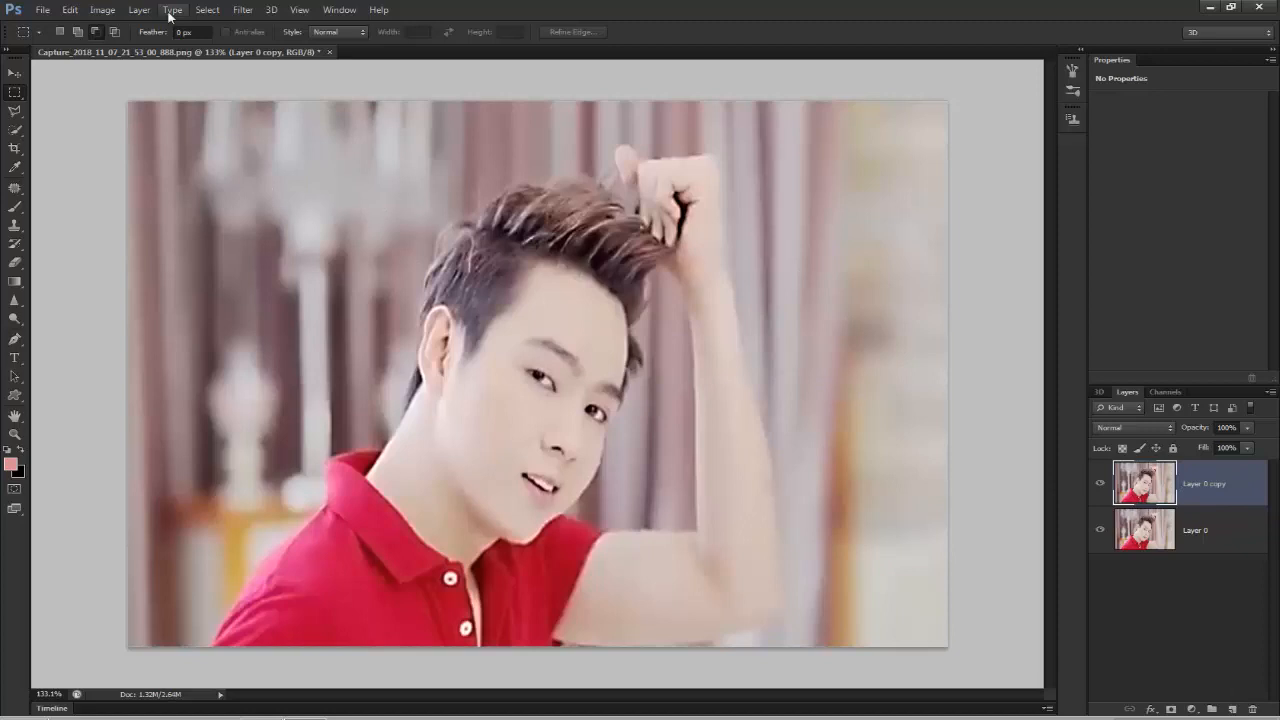
- Apply a High Pass filter with a reduced radius to the duplicated layer and set its blend mode to Overlay
left_click(243, 10)
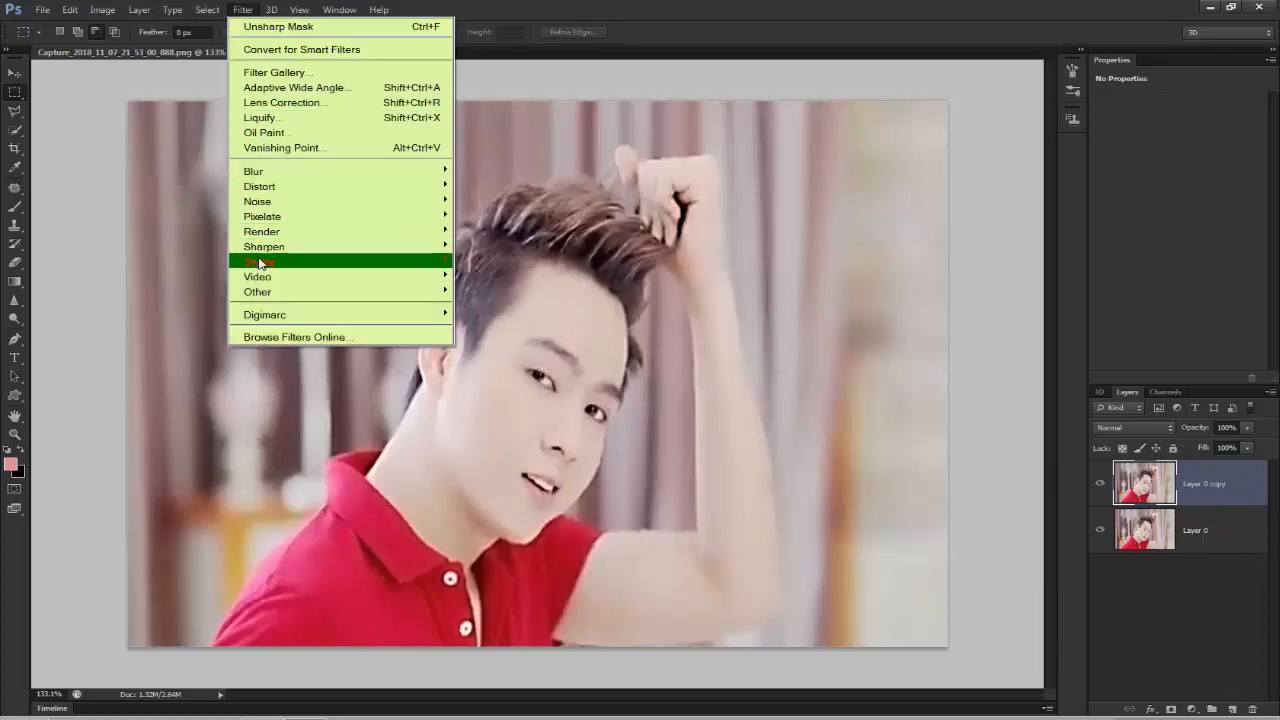
mouse_move(266, 292)
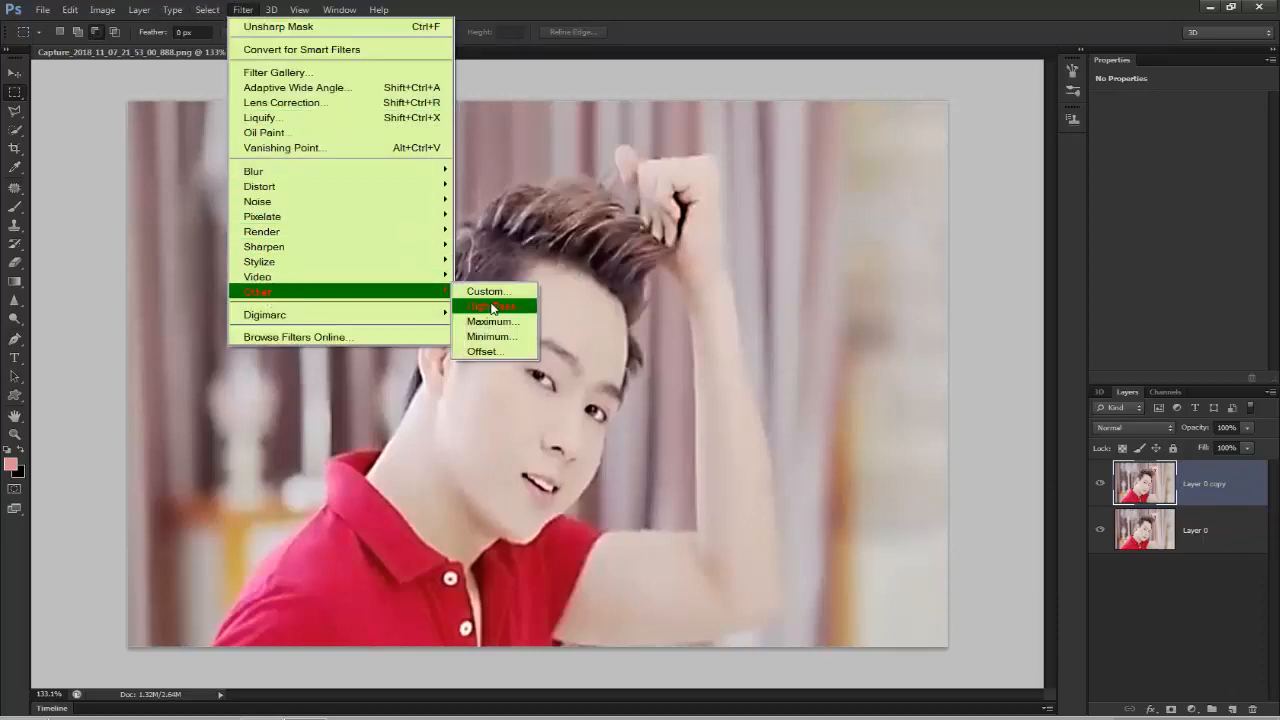
left_click(492, 306)
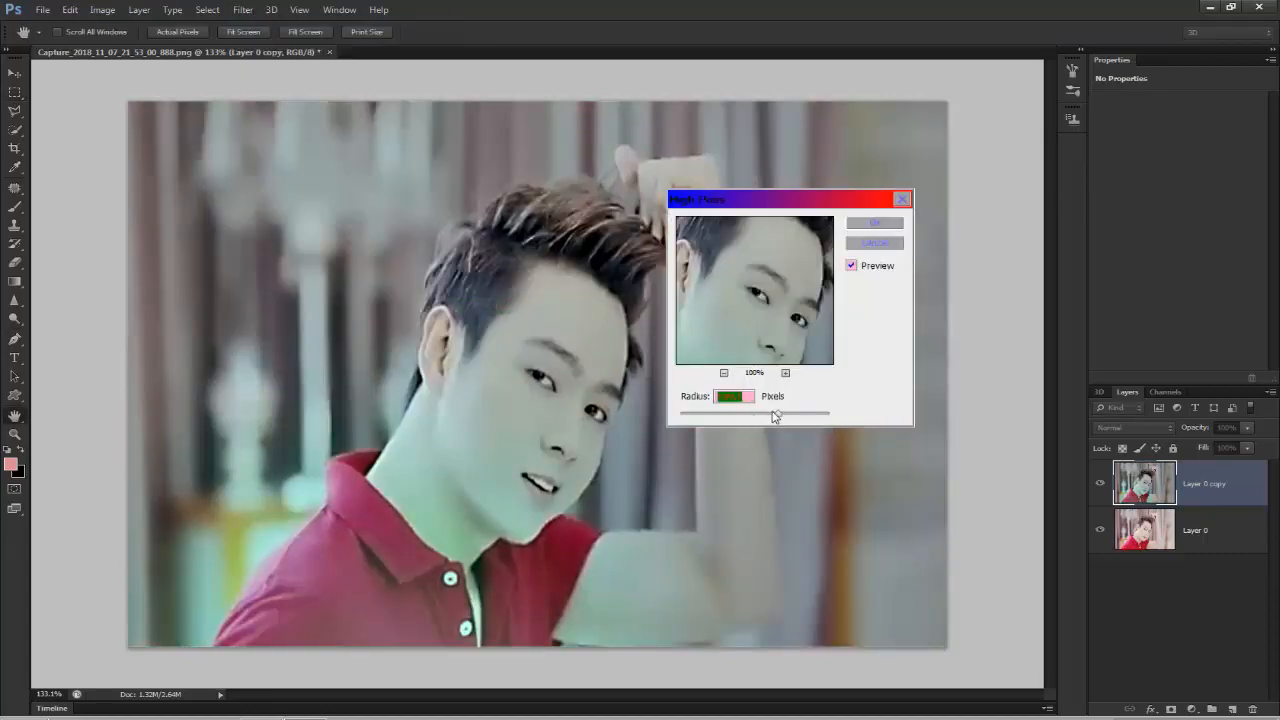
left_click_drag(775, 416, 732, 415)
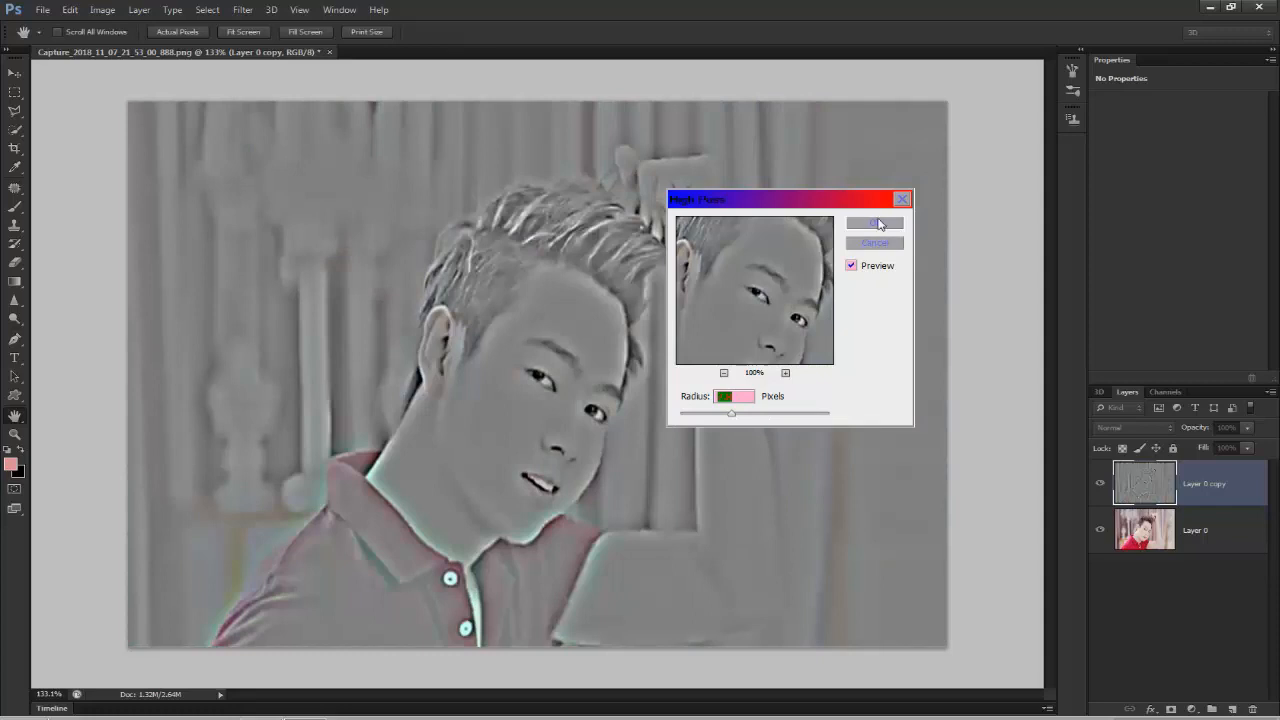
left_click(876, 223)
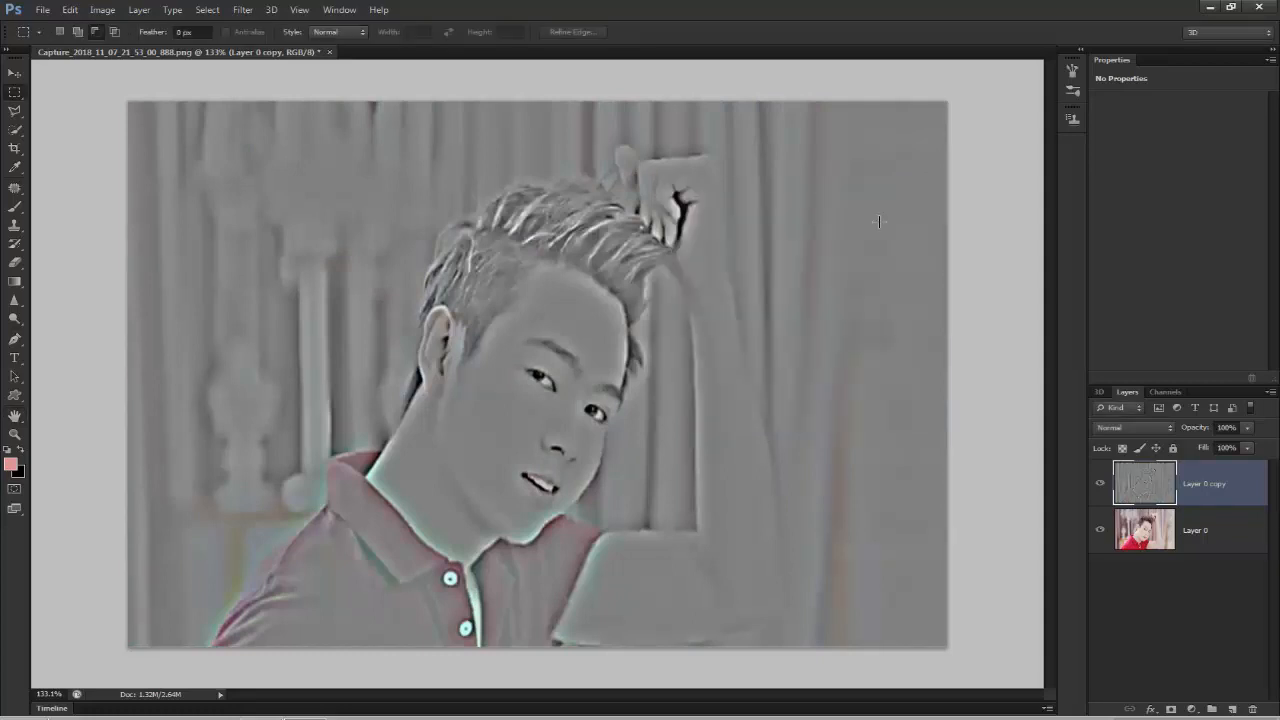
left_click(1152, 431)
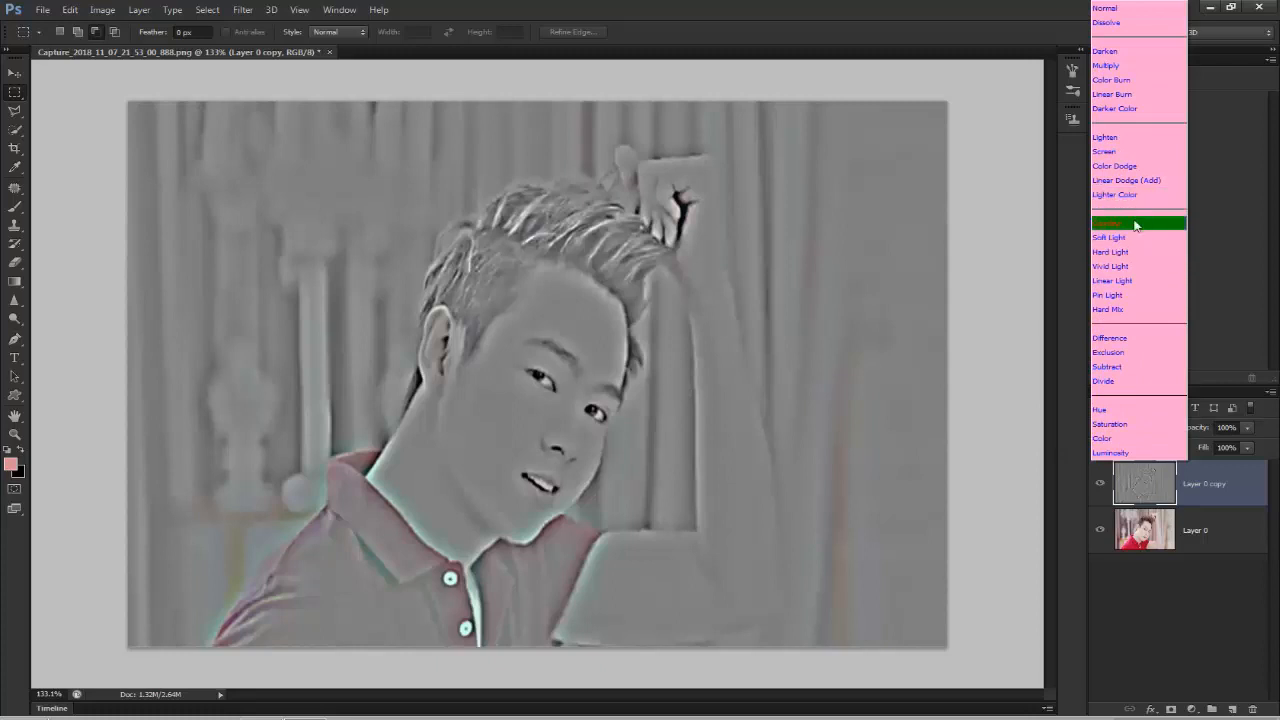
left_click(1134, 224)
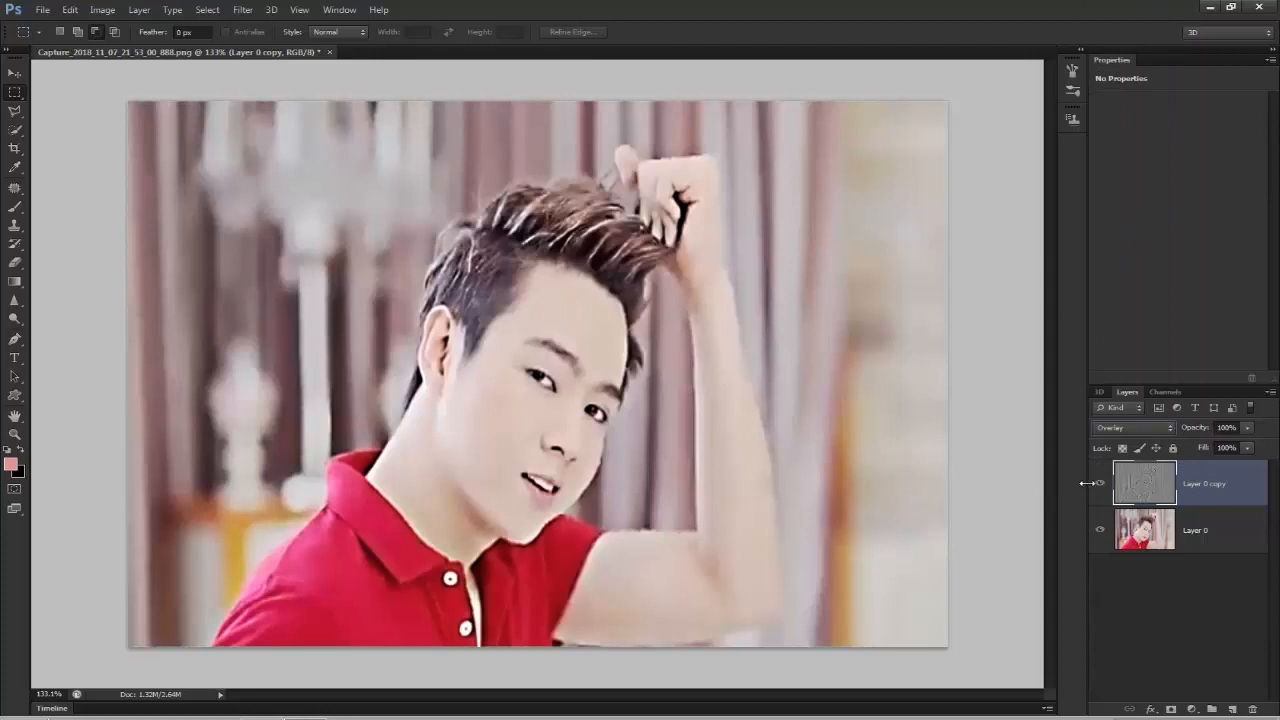
- Apply High Pass to the Overlay layer again, trying several radii and settling on a large one
left_click(250, 11)
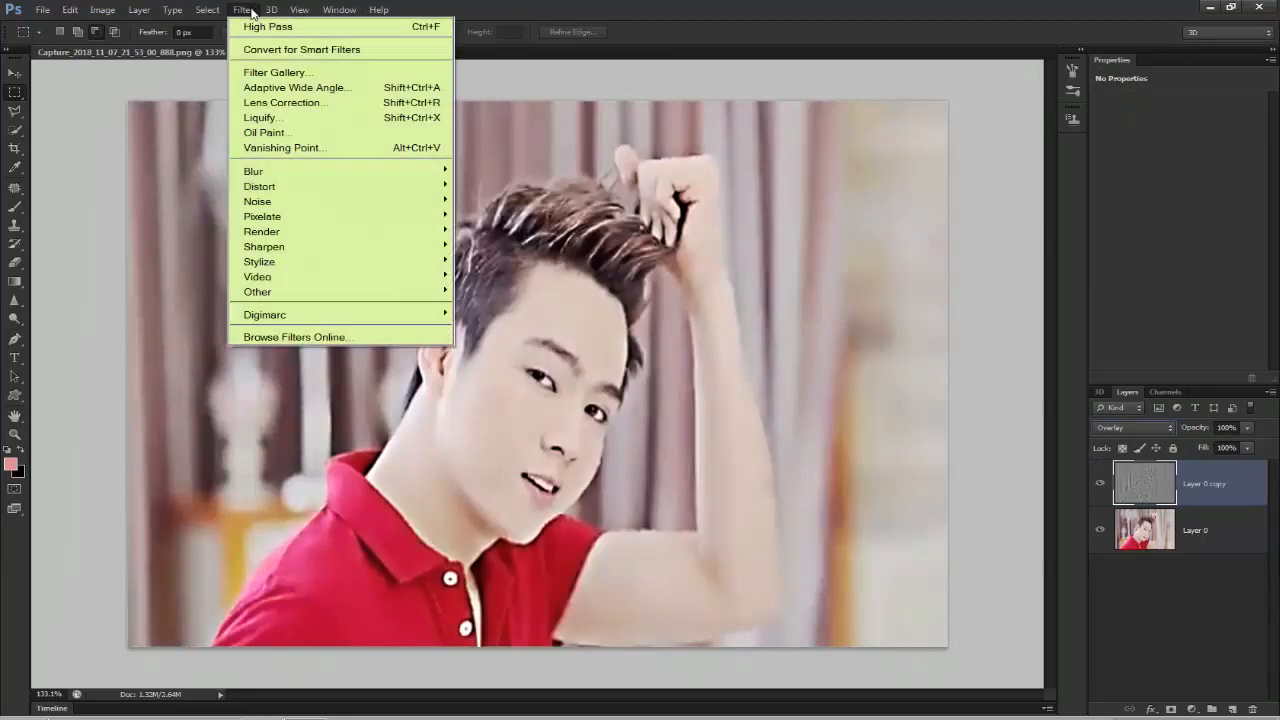
mouse_move(391, 294)
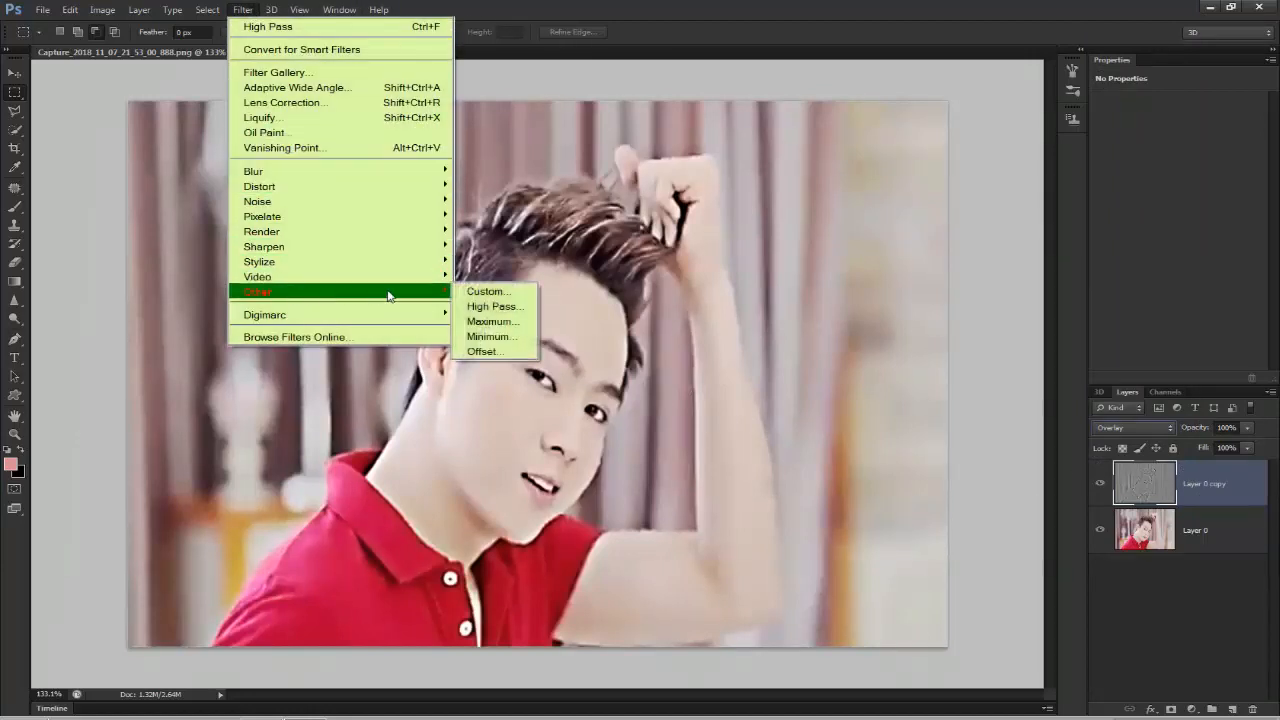
left_click(494, 310)
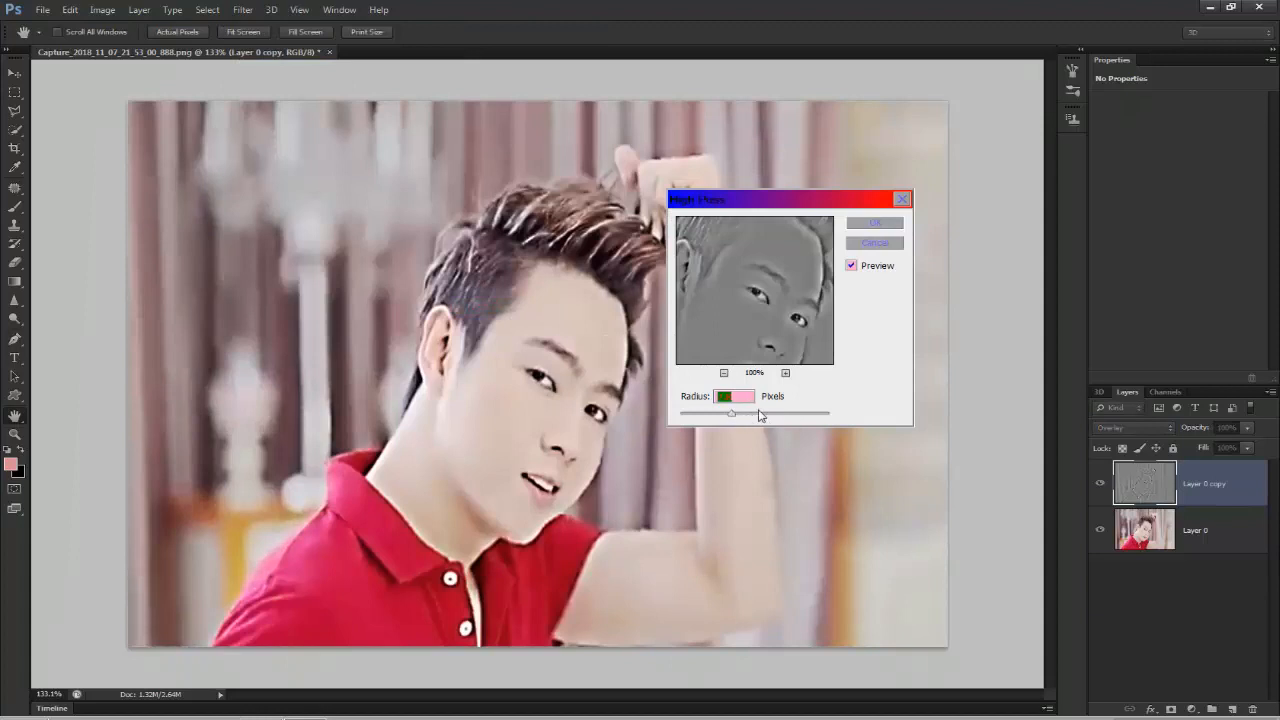
left_click(749, 415)
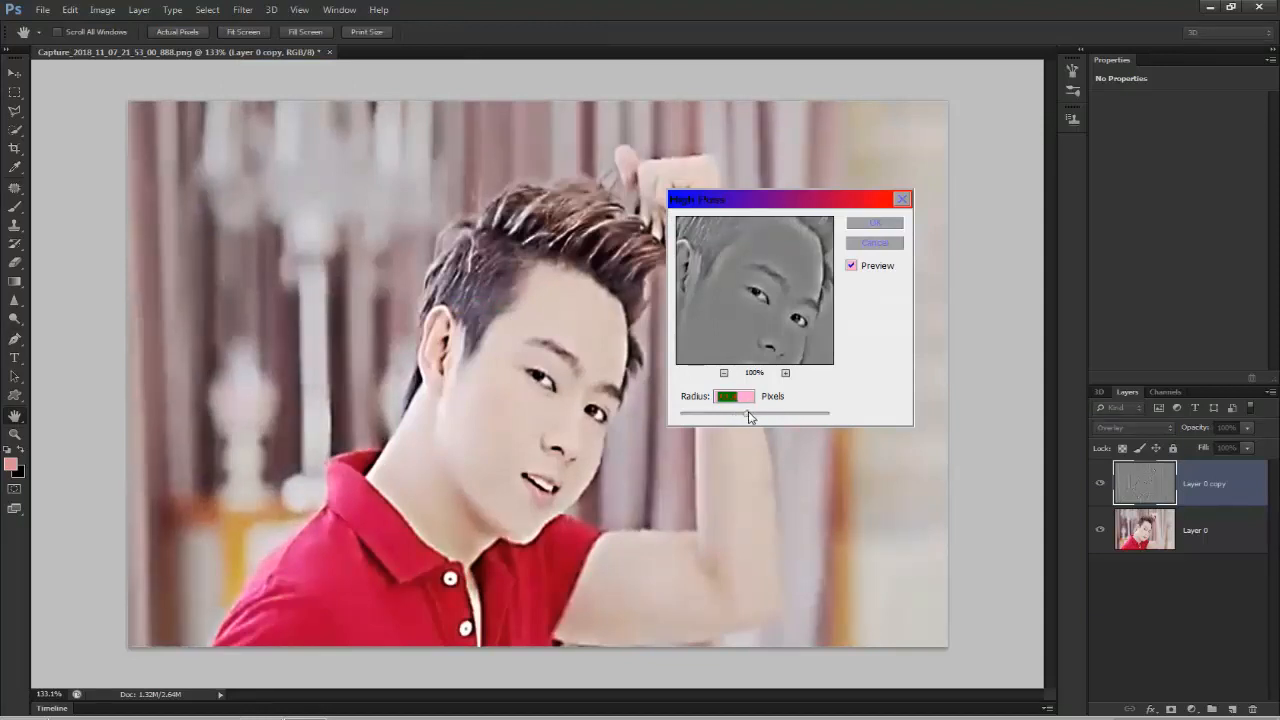
left_click(700, 414)
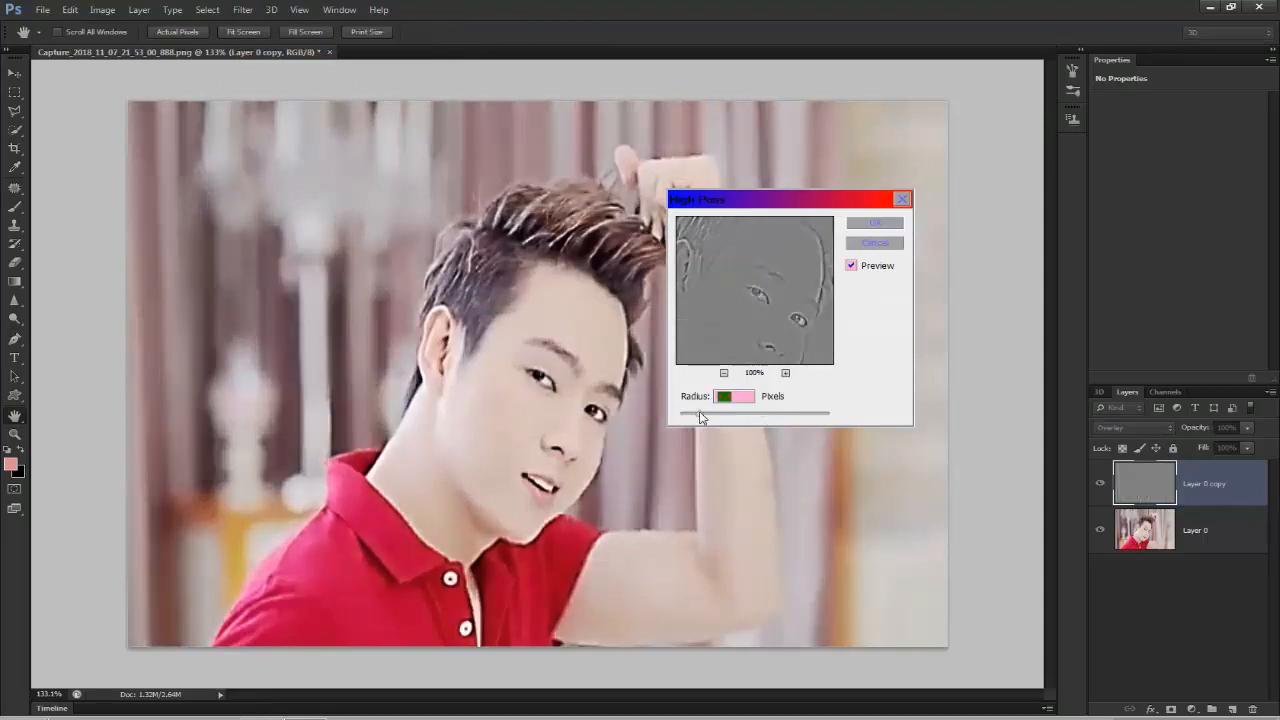
left_click(679, 414)
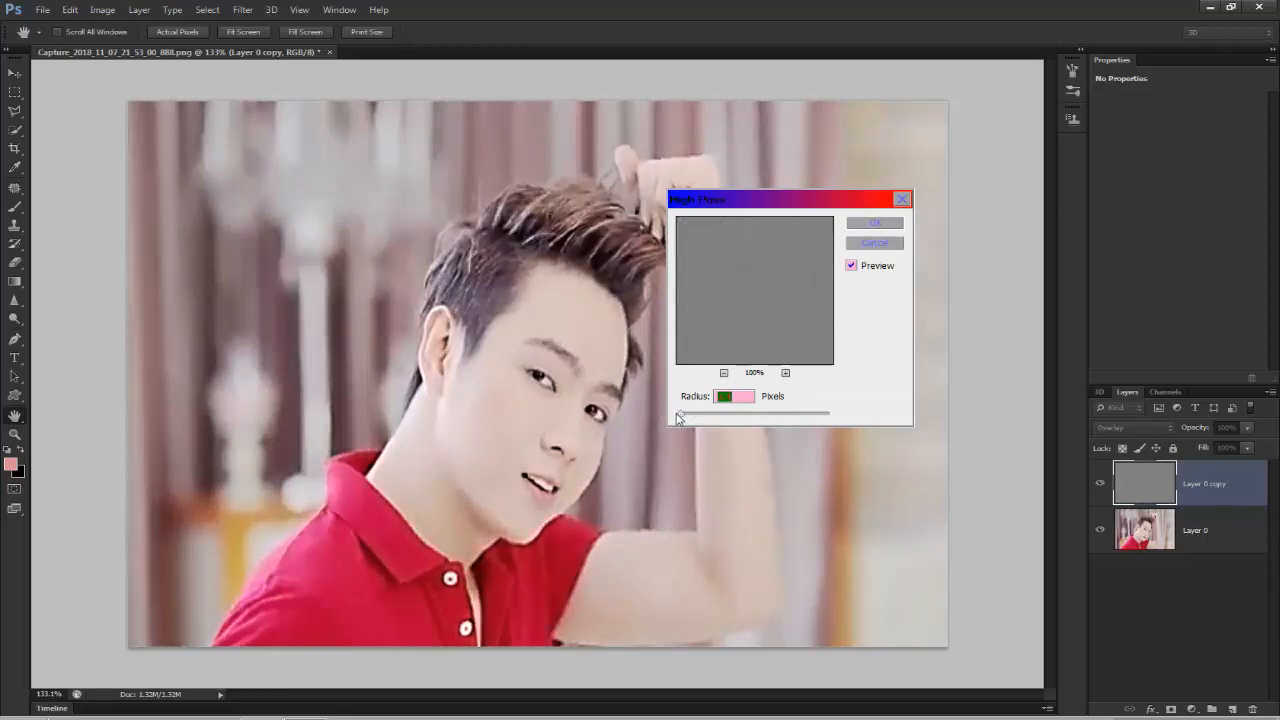
left_click_drag(700, 418, 802, 421)
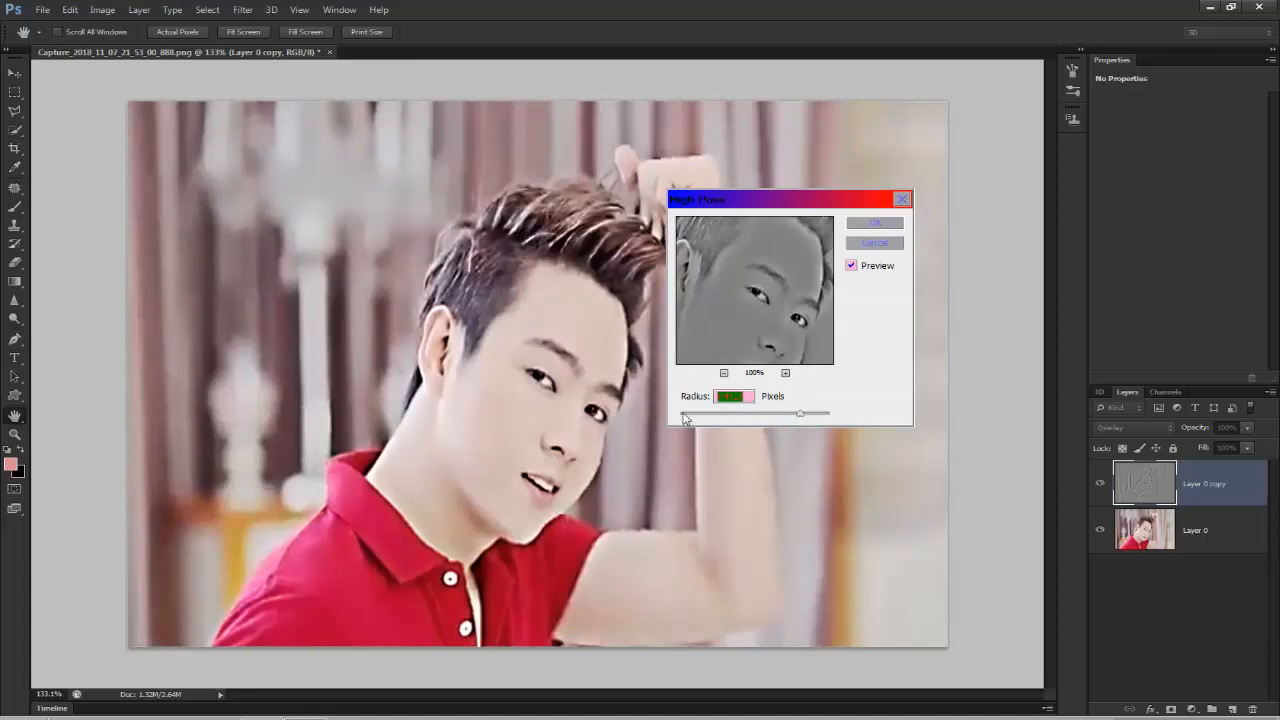
left_click(753, 416)
left_click_drag(755, 416, 707, 416)
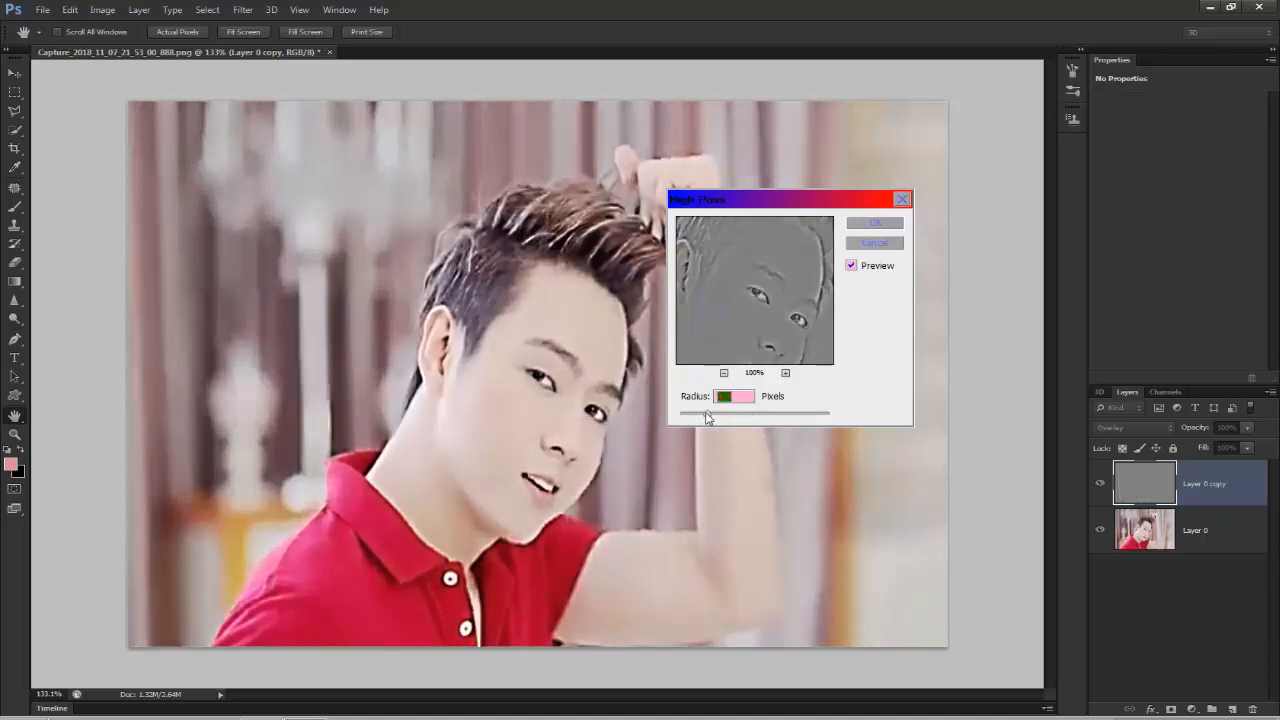
left_click_drag(729, 418, 787, 416)
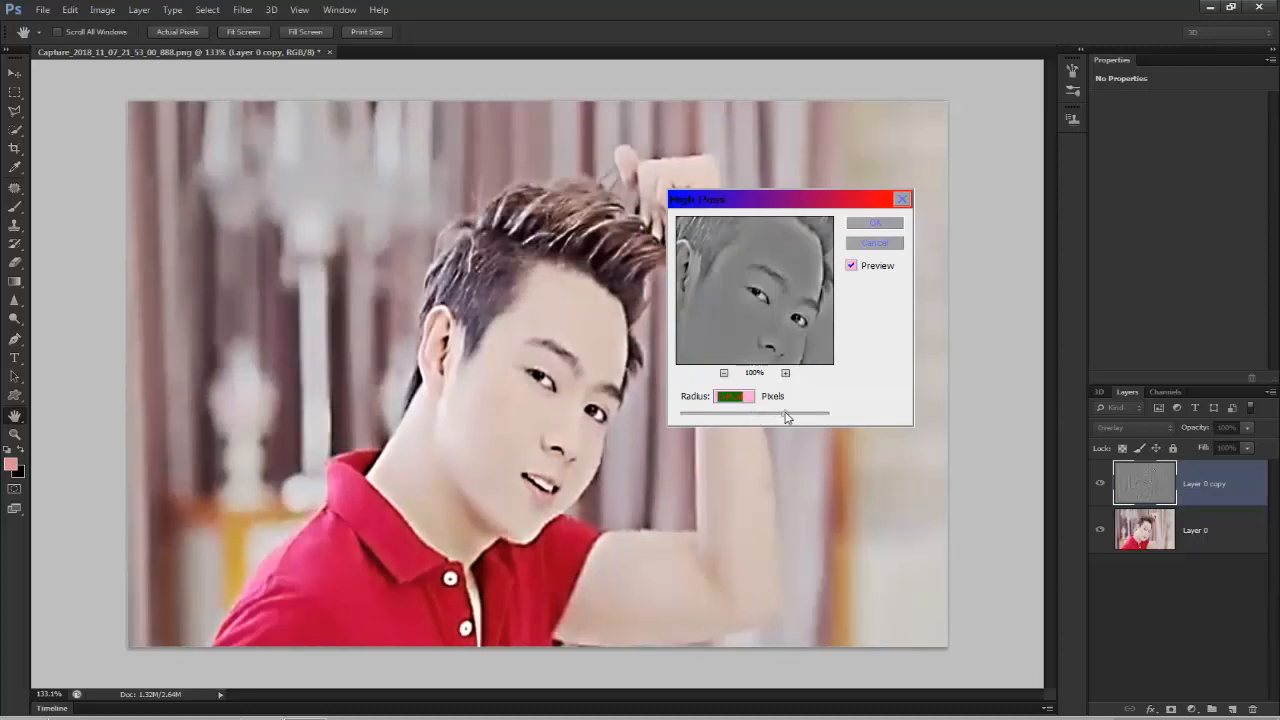
left_click(876, 223)
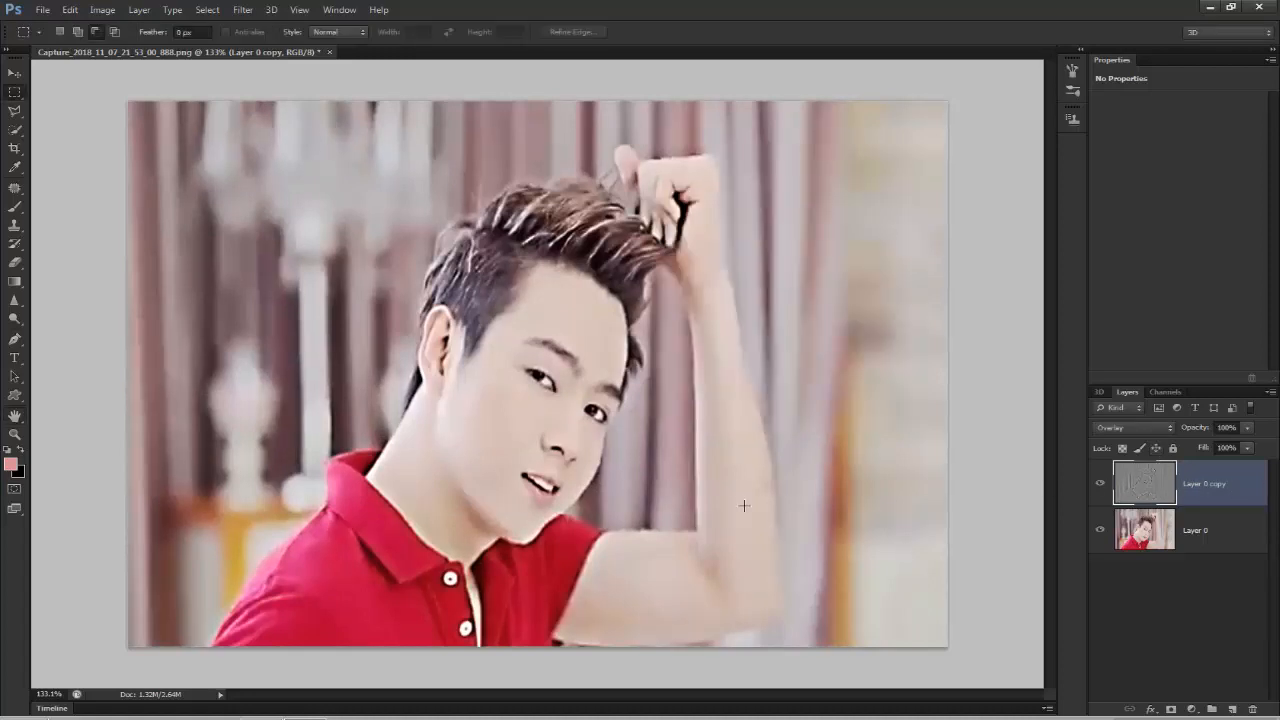
- Try a Hue/Saturation adjustment layer above the High Pass copy with hue -3, saturation +23 and lightness -6
scroll(807, 446, "down", 3)
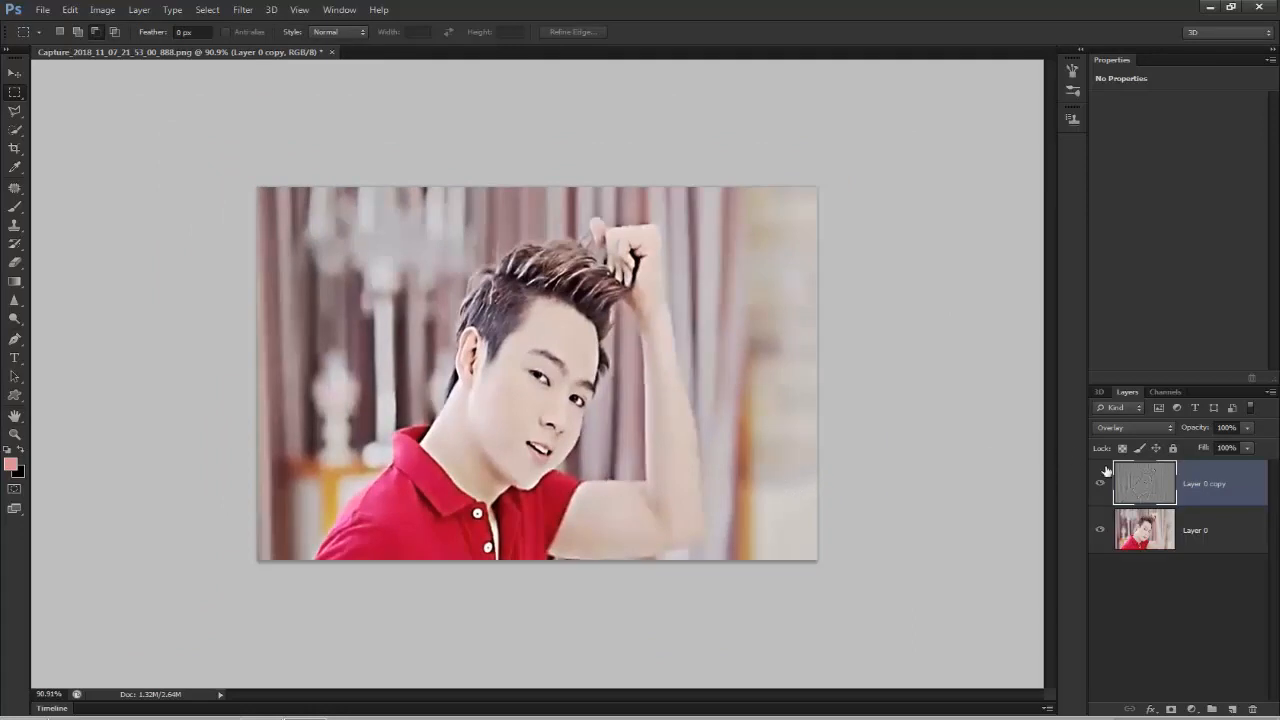
left_click(1193, 709)
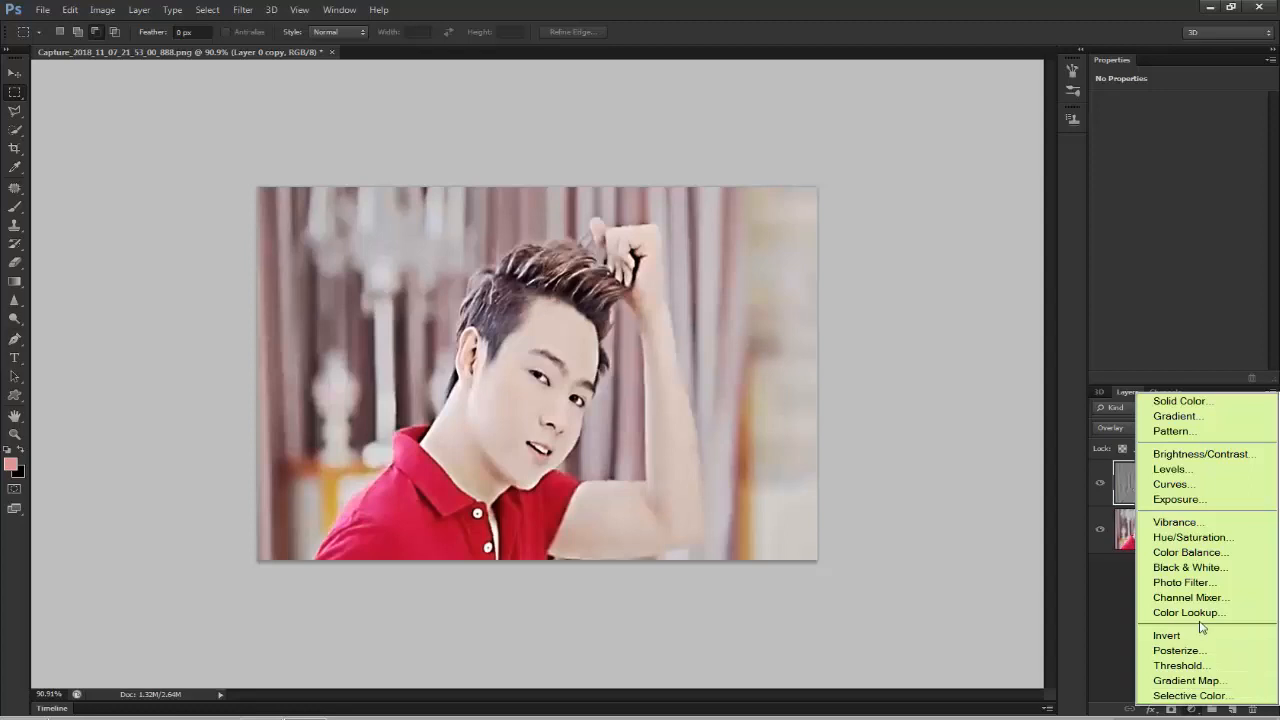
left_click(1220, 541)
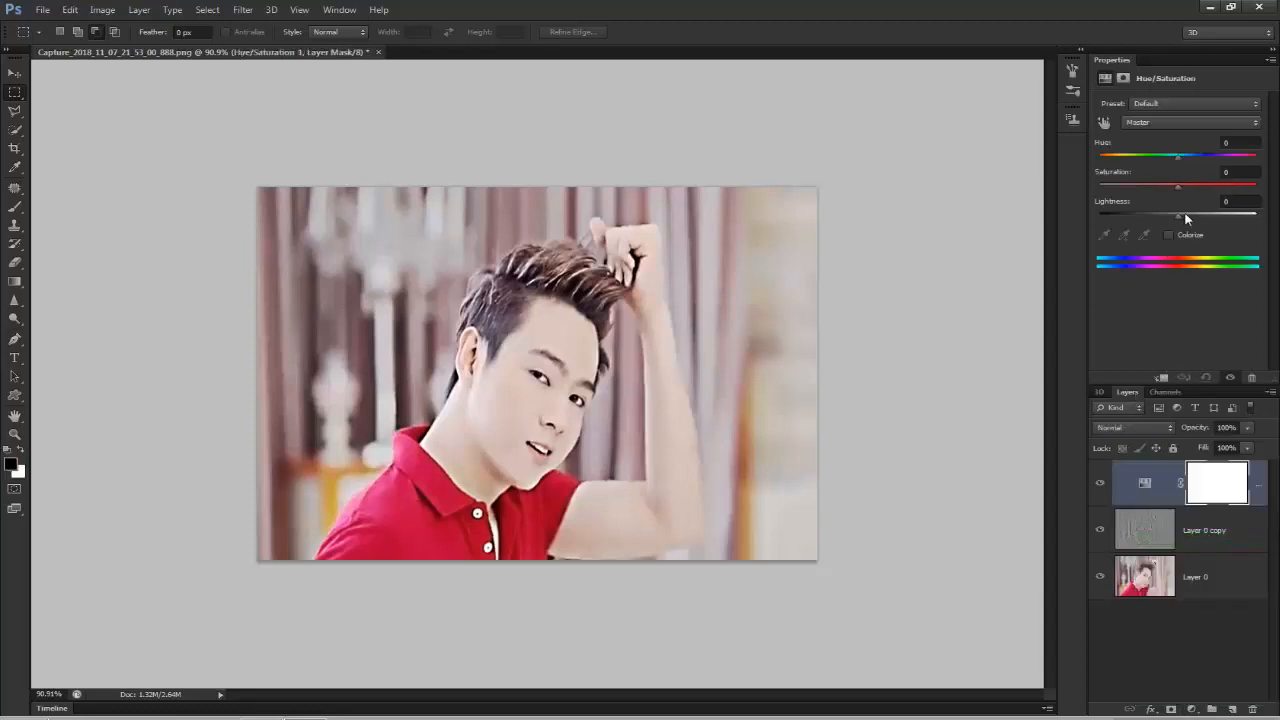
left_click_drag(1176, 213, 1173, 215)
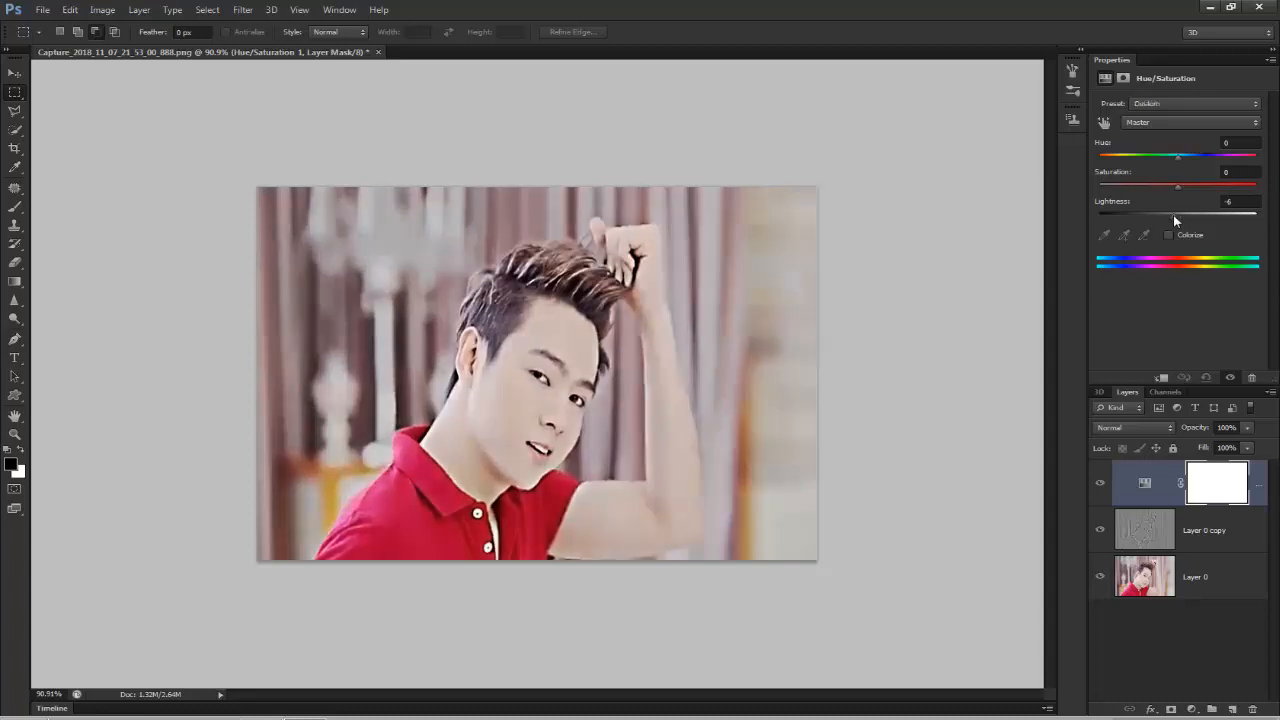
left_click(1170, 188)
left_click_drag(1193, 184, 1196, 185)
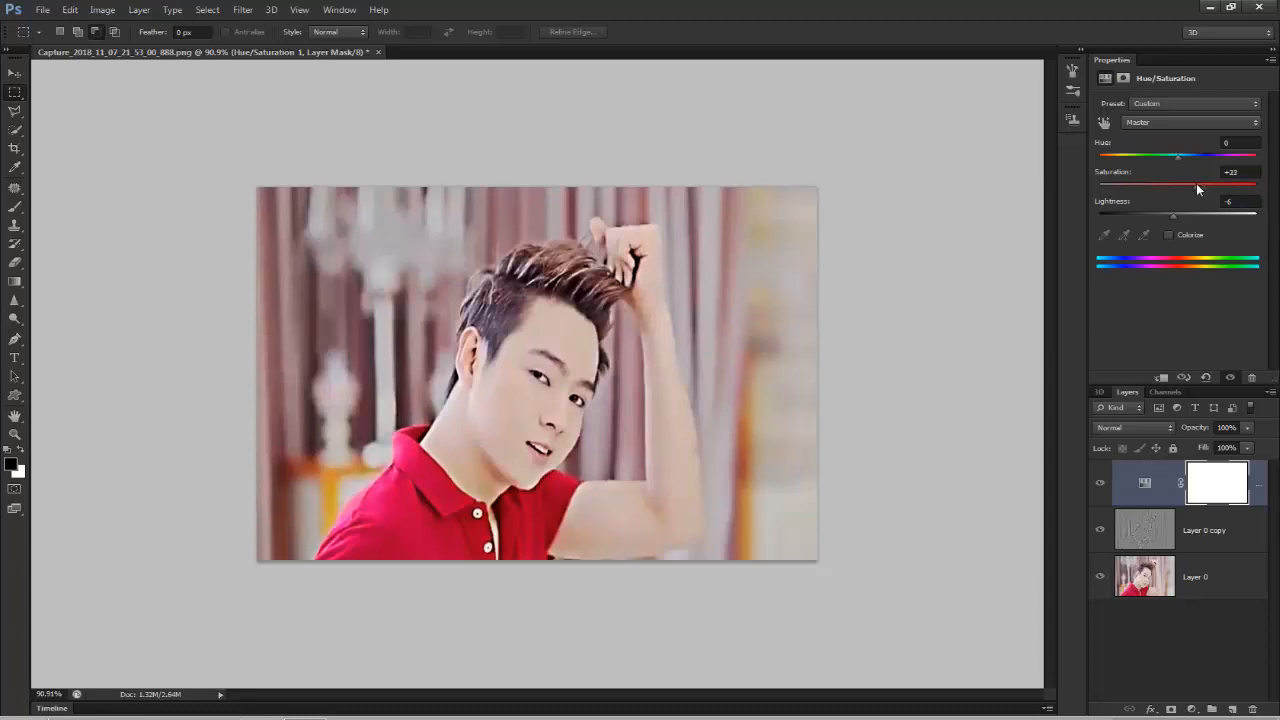
mouse_move(1181, 158)
left_mouse_down()
mouse_move(1170, 153)
mouse_move(1212, 153)
mouse_move(1167, 158)
mouse_move(1176, 150)
left_mouse_up()
scroll(1169, 333, "down", 3)
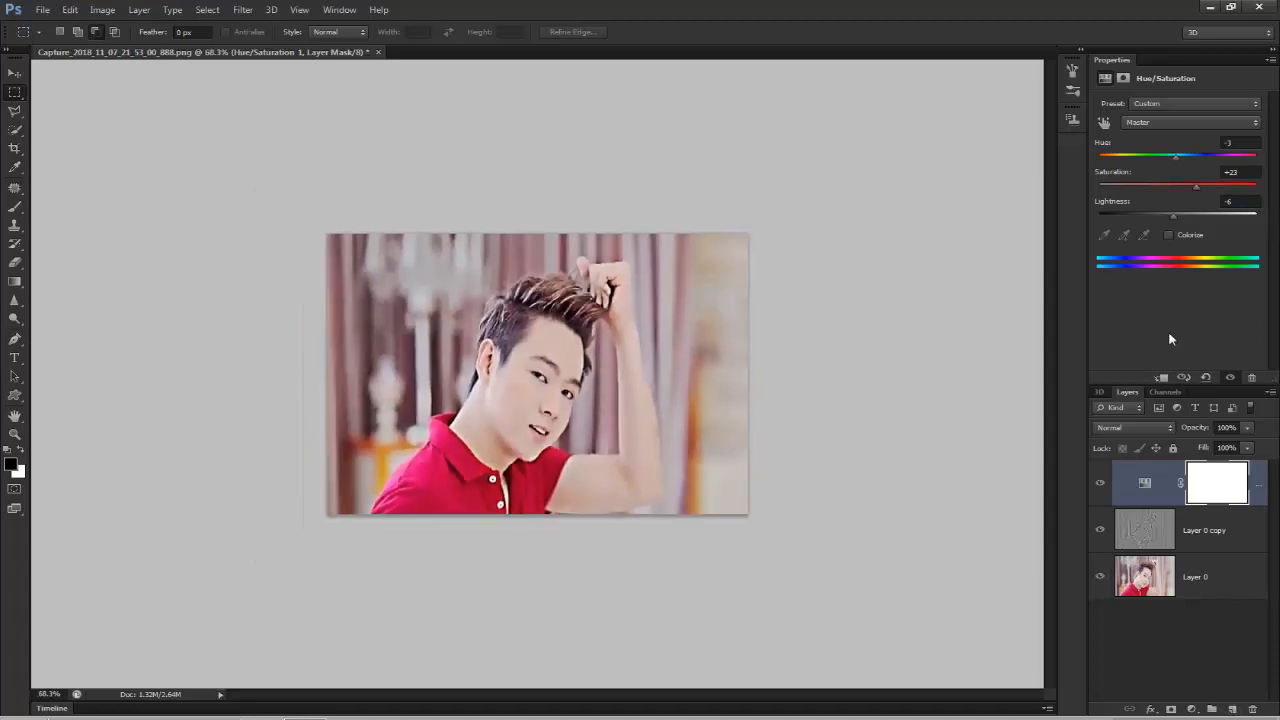
scroll(1171, 330, "up", 8)
scroll(1171, 330, "down", 1)
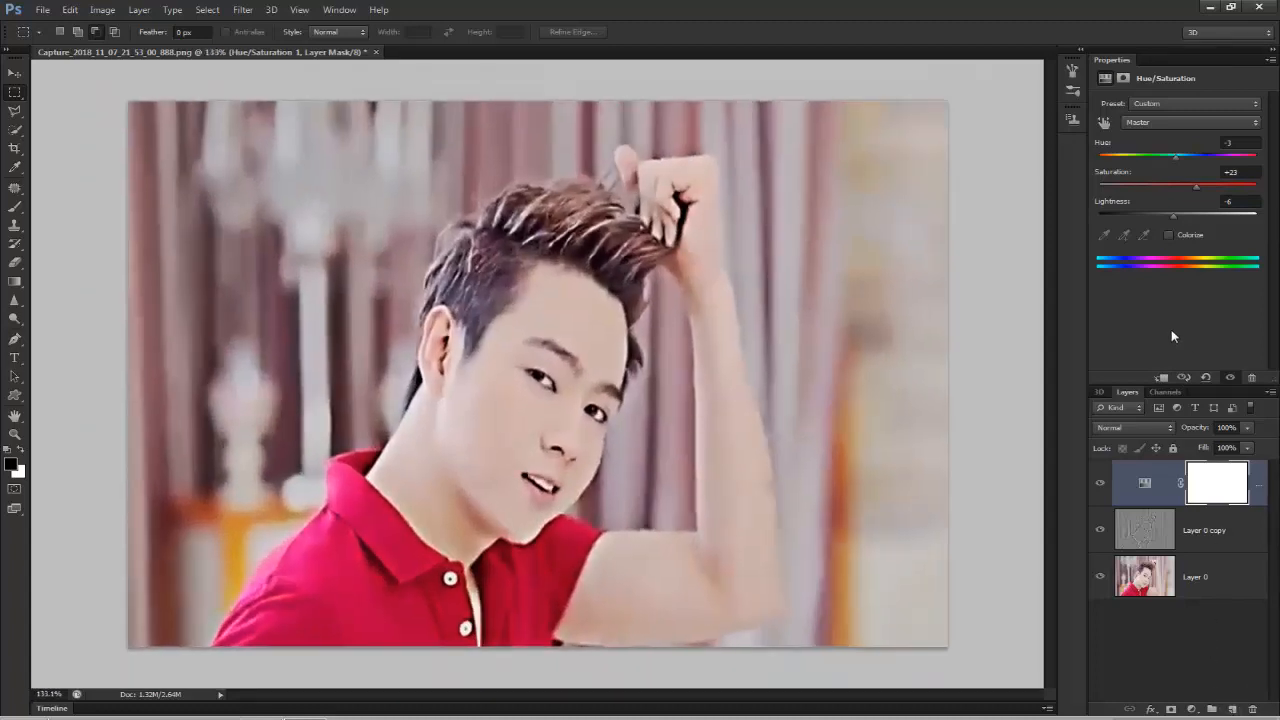
scroll(1171, 331, "down", 1)
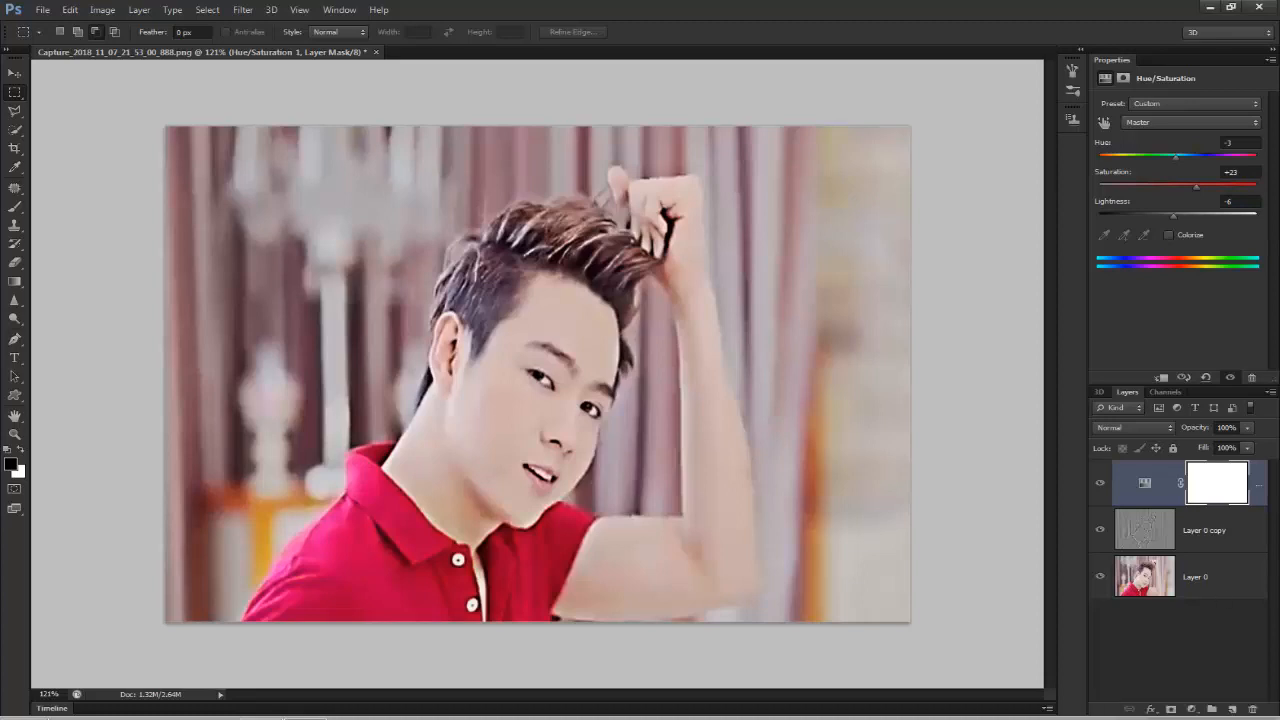
- Add two Levels adjustments above the High Pass copy: midtones 0.95 with white point 232, and beneath it midtones 0.77 with white point 243
left_click(1231, 539)
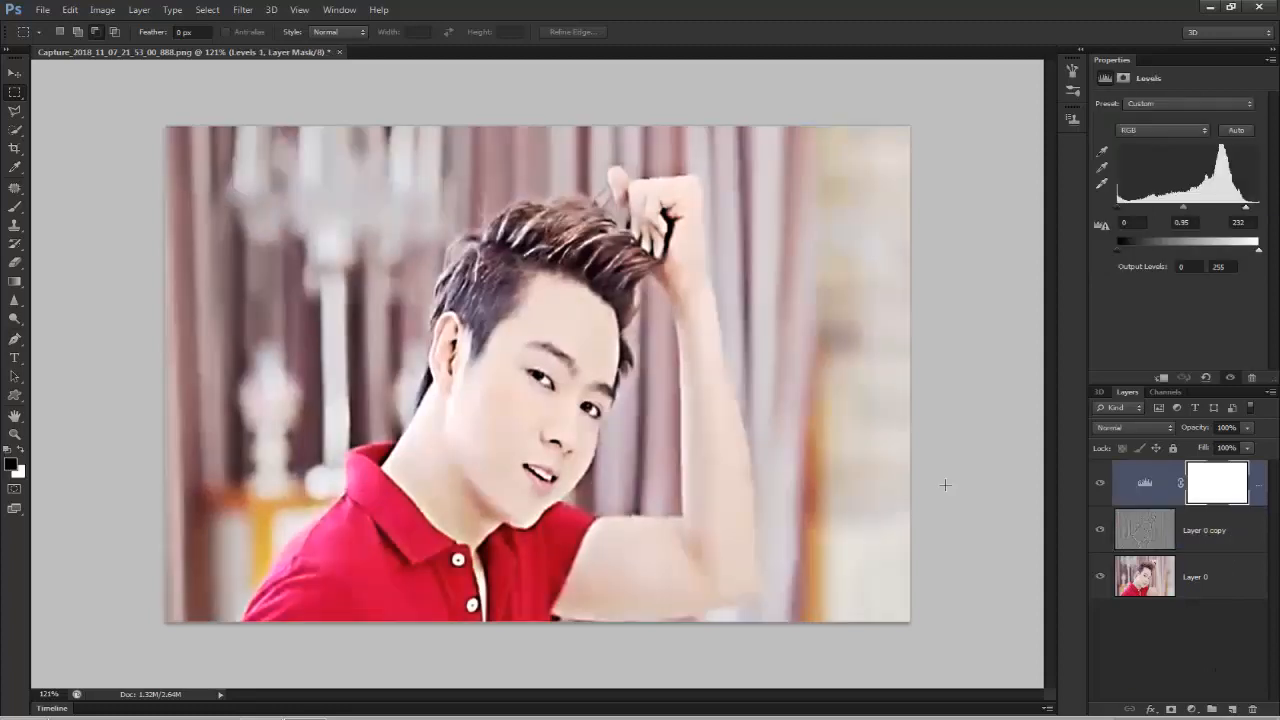
left_click(1189, 538)
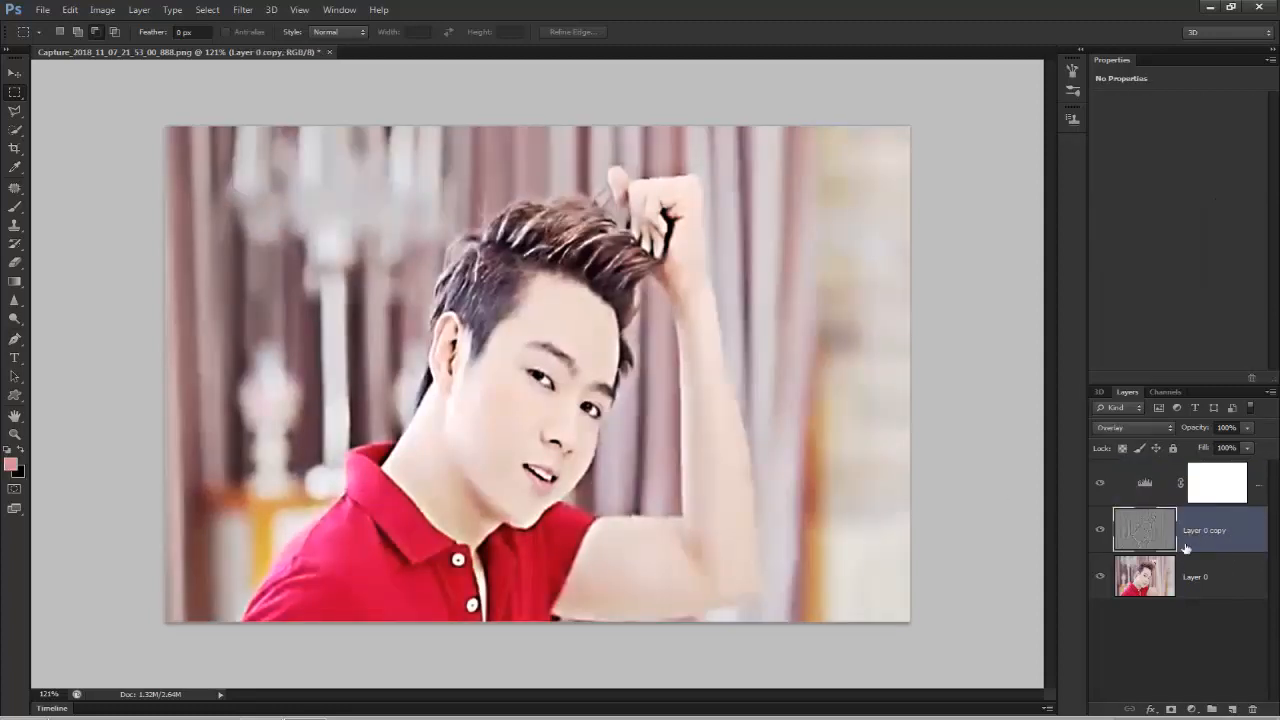
left_click(1193, 710)
left_click(1199, 474)
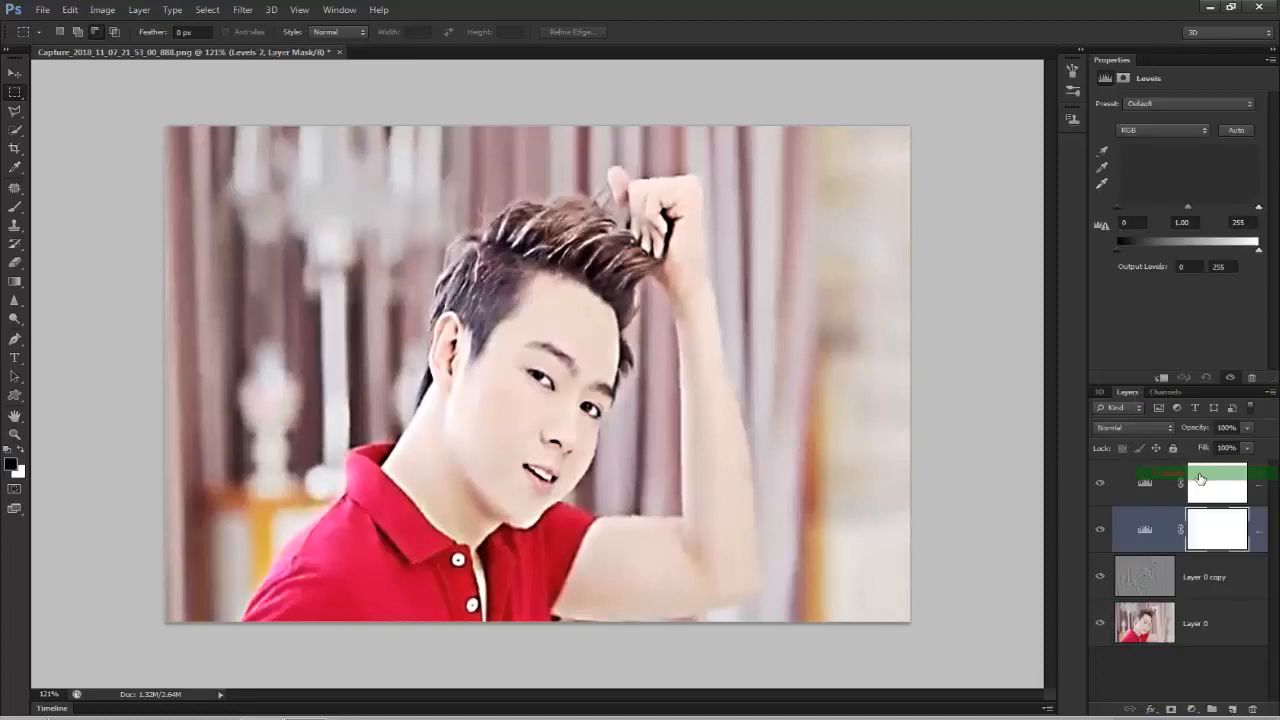
left_click_drag(1187, 207, 1254, 211)
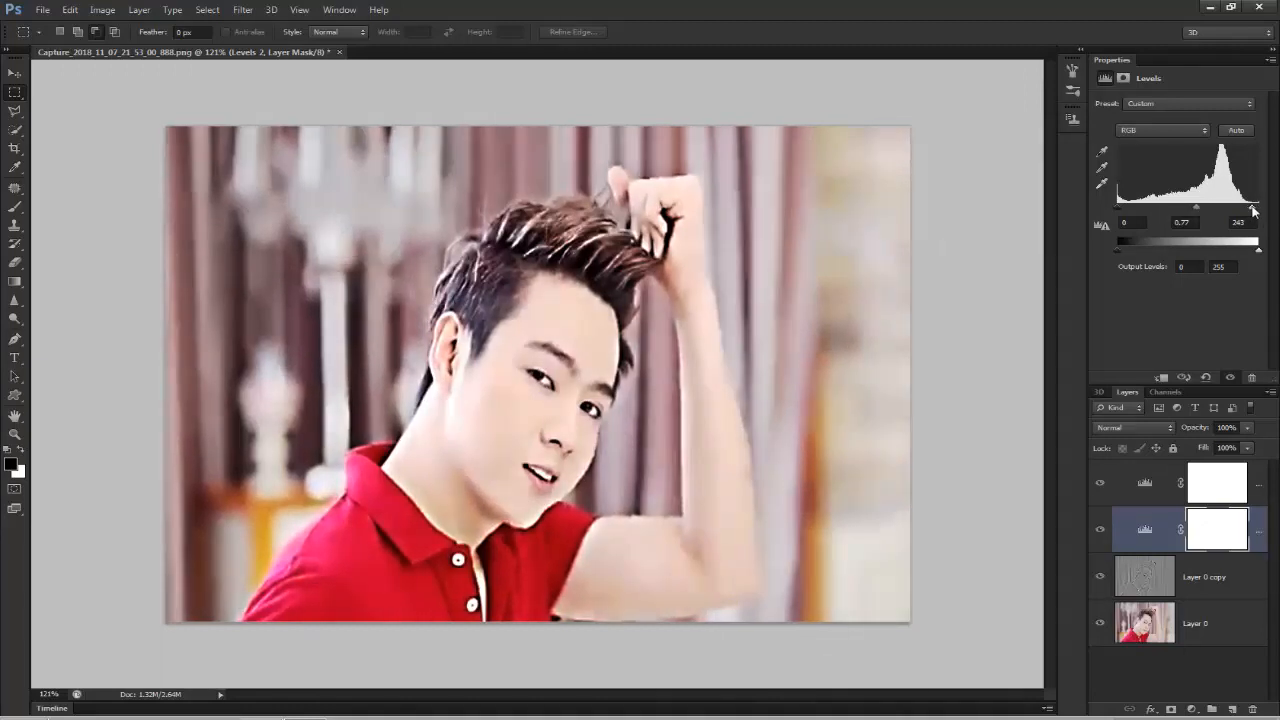